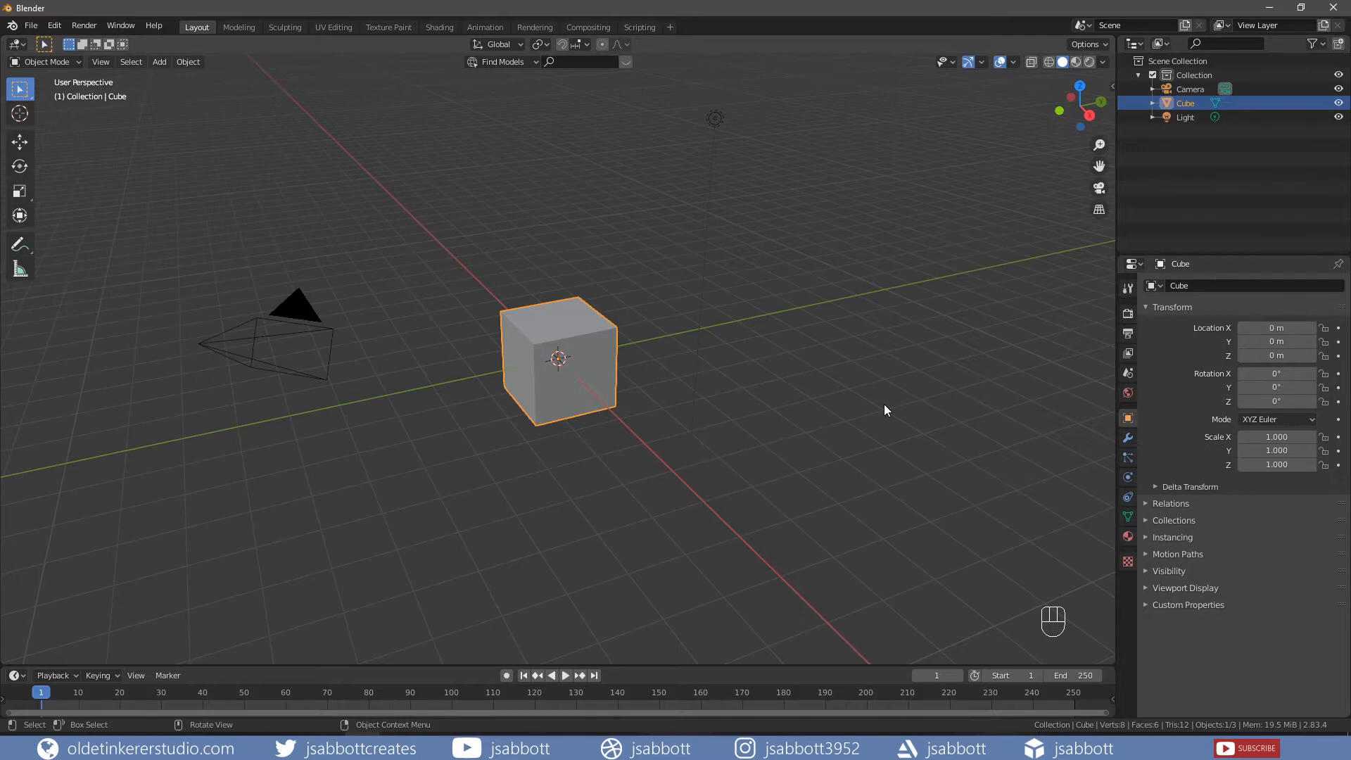
Delete the default cube and add a Monkey mesh in its place.
key("x")
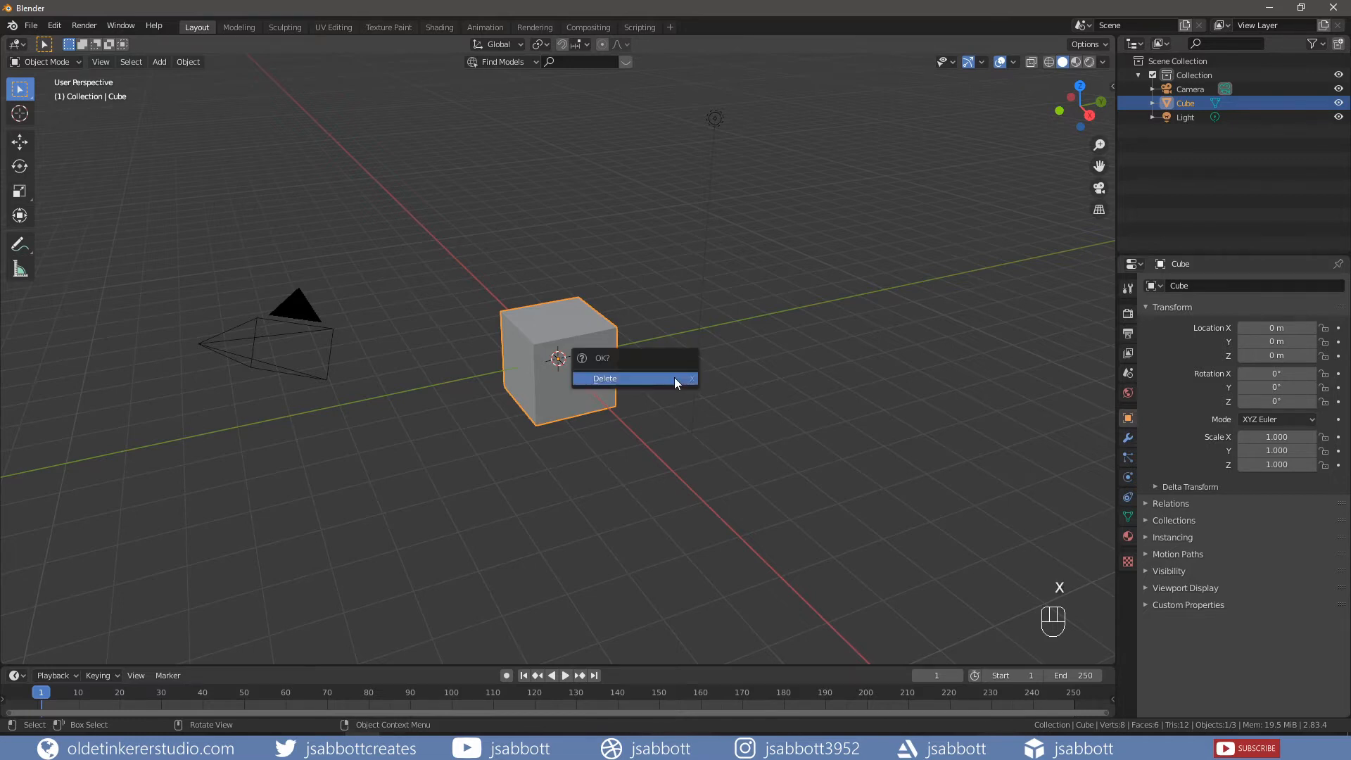
left_click(674, 377)
key("shift+a")
mouse_move(674, 379)
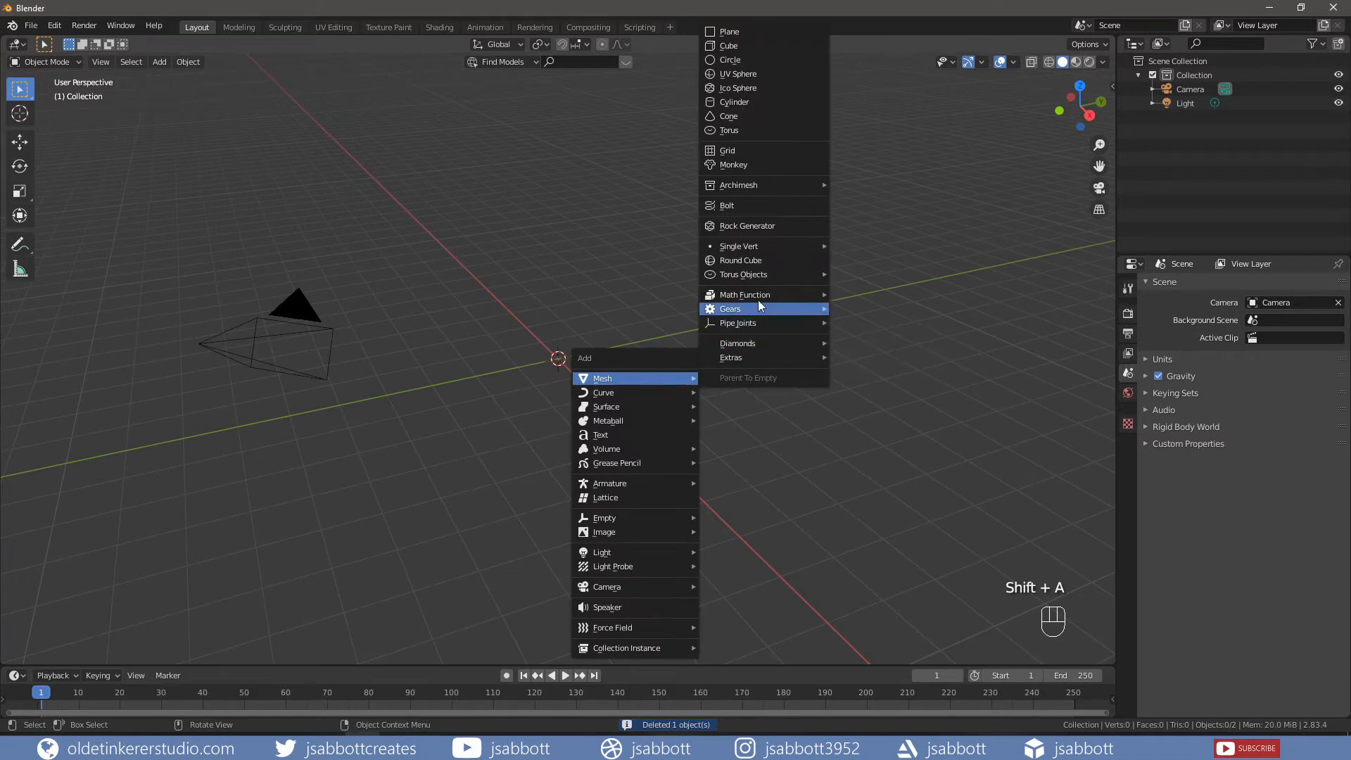
left_click(753, 166)
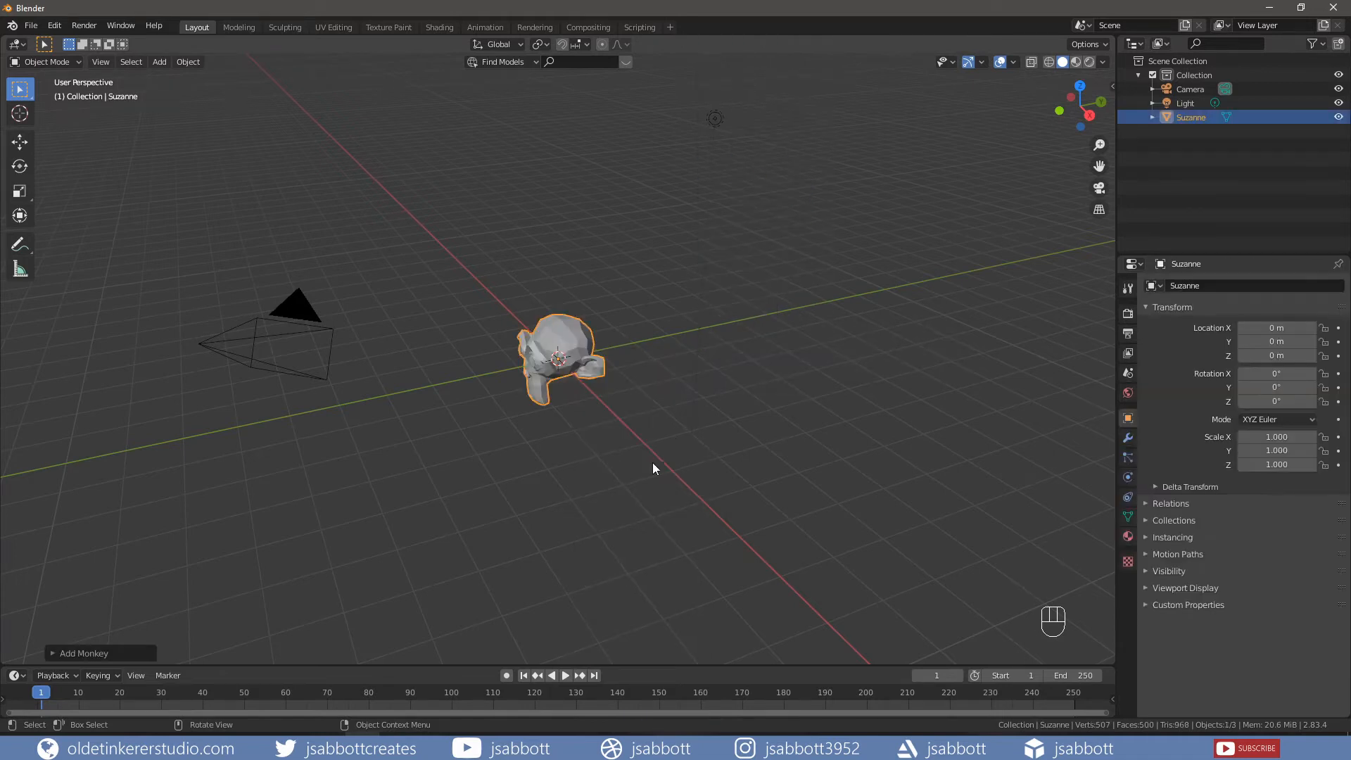
Add a Lattice object at the monkey's location, working in the front orthographic view.
middle_click_drag(559, 467, 628, 448)
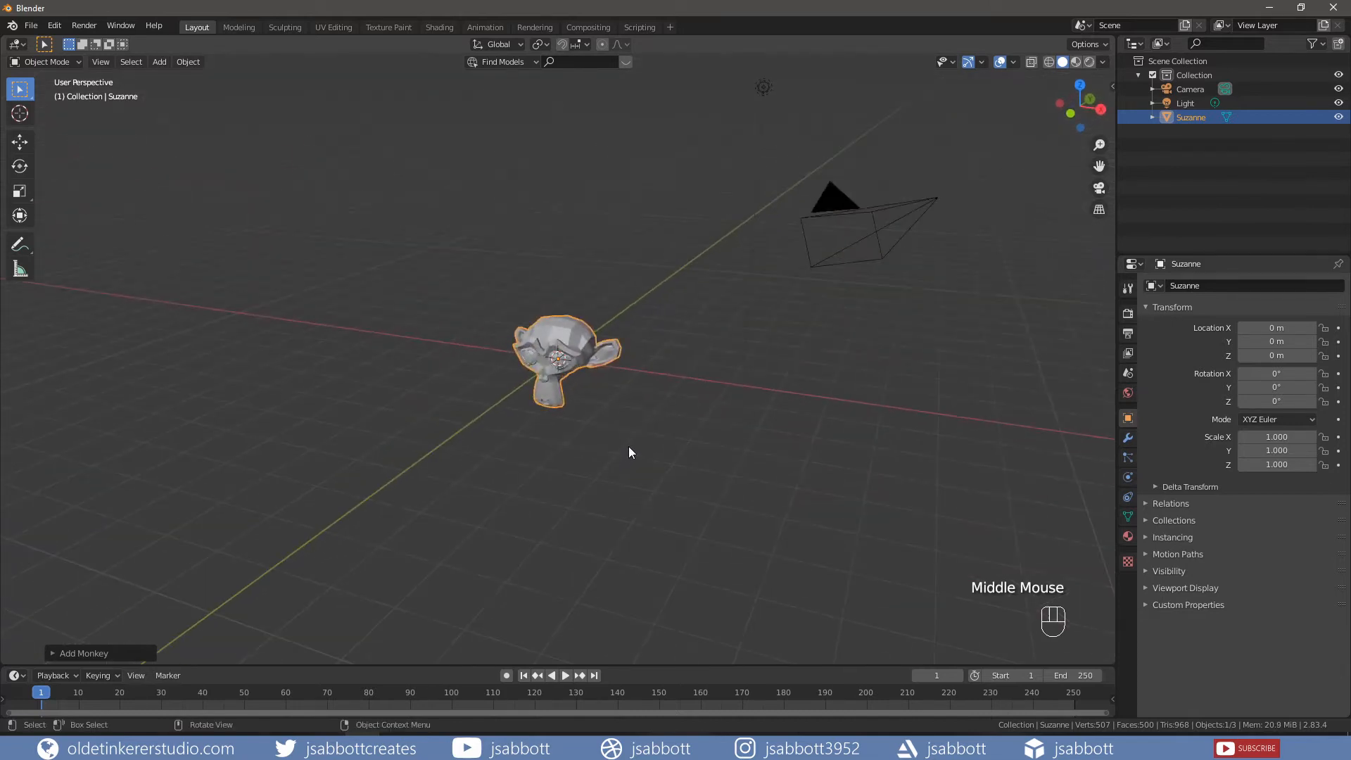
key("KP_1")
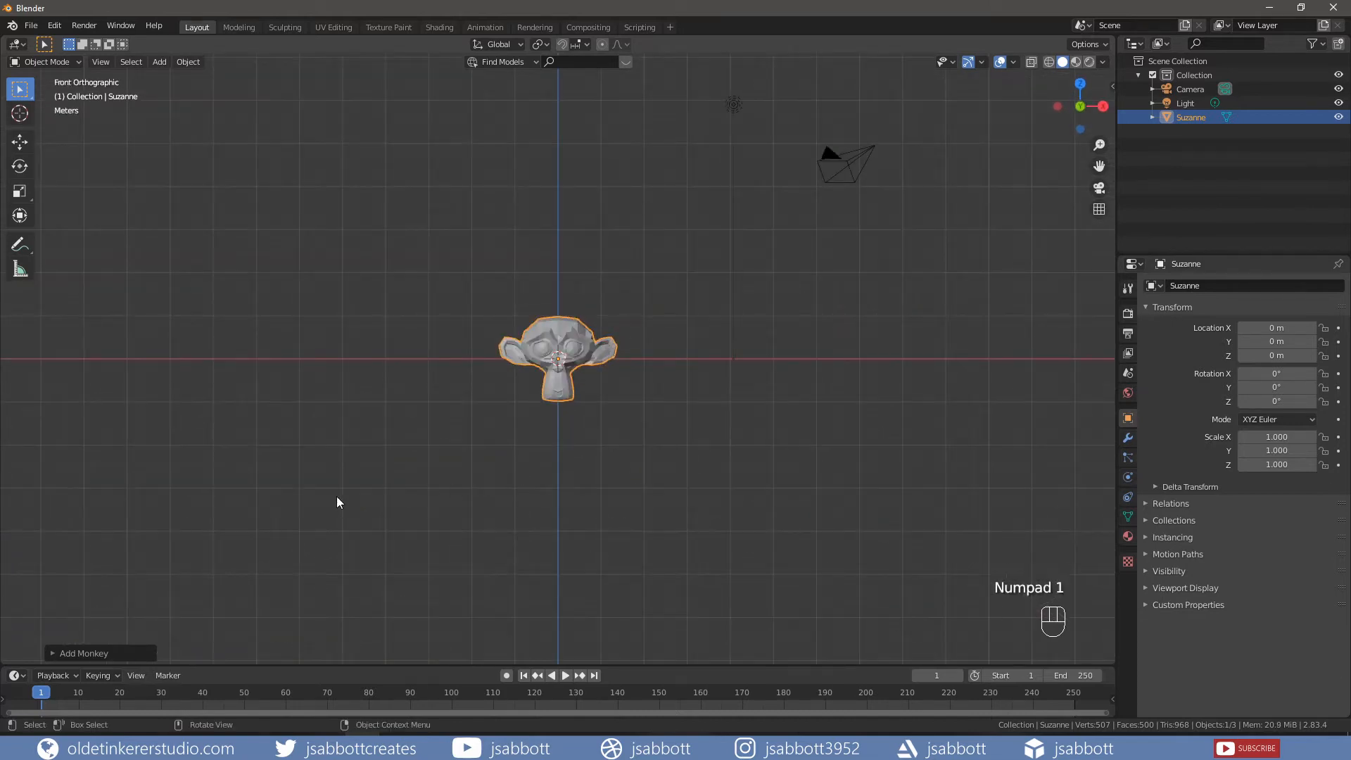
key("shift+a")
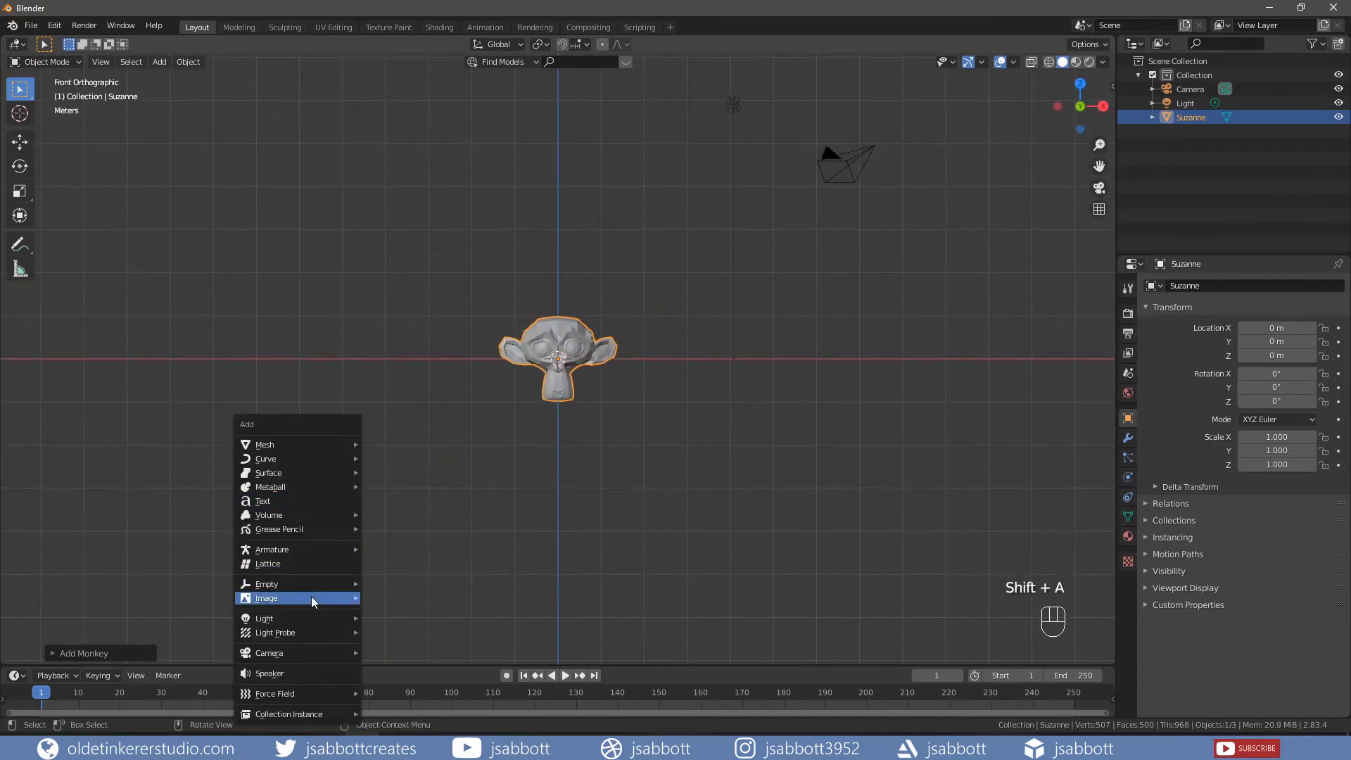
mouse_move(314, 603)
left_click(291, 564)
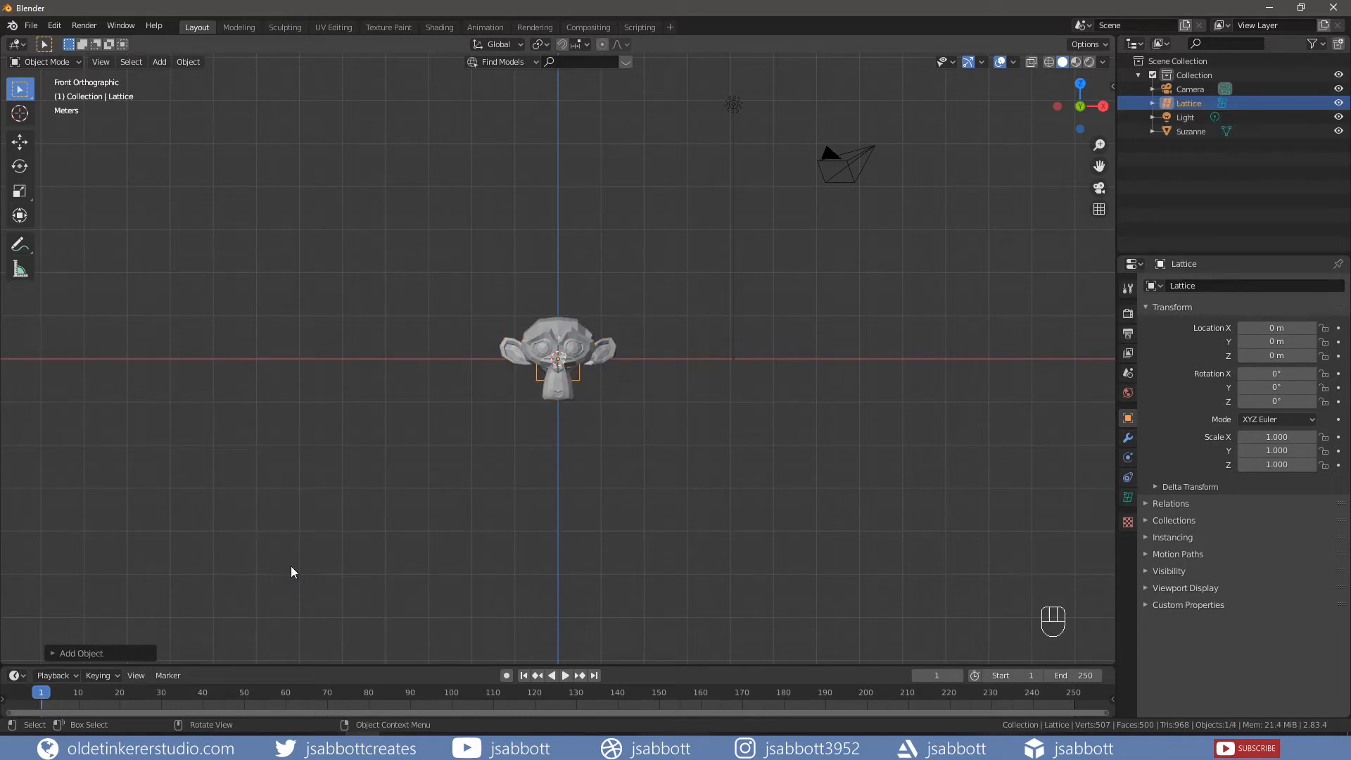
Scale the lattice to about 2.89 along X and about 2.18 along Z so it encloses the monkey from the front.
scroll(707, 455, "up", 3)
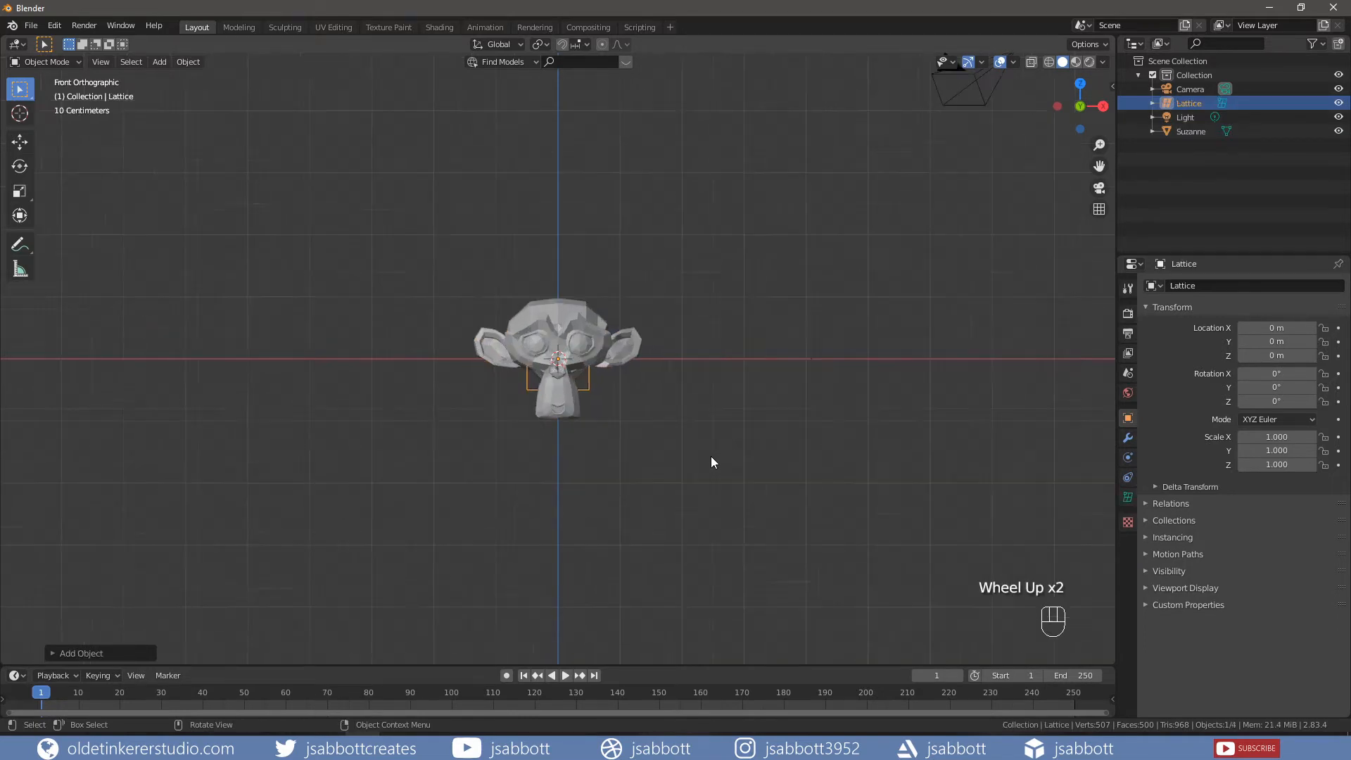
scroll(711, 461, "up", 1)
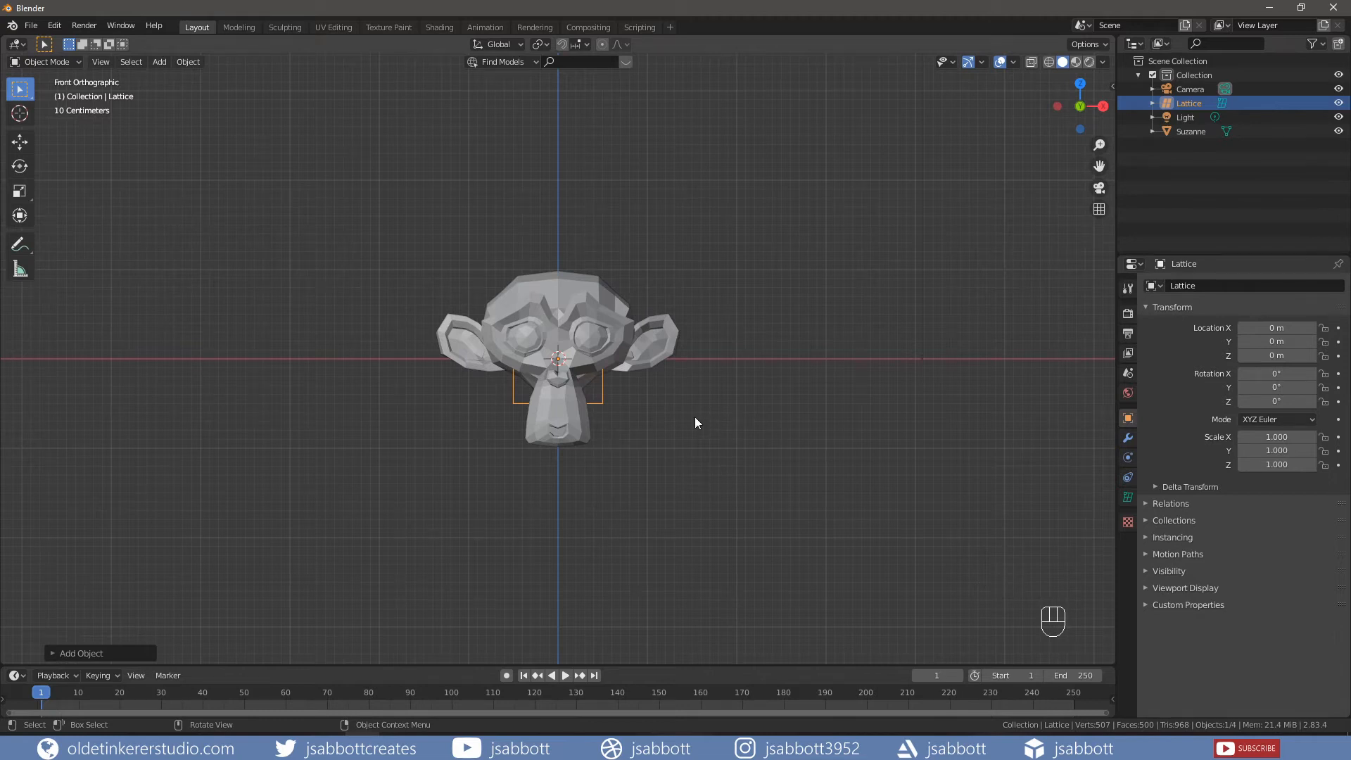
key("s")
key("x")
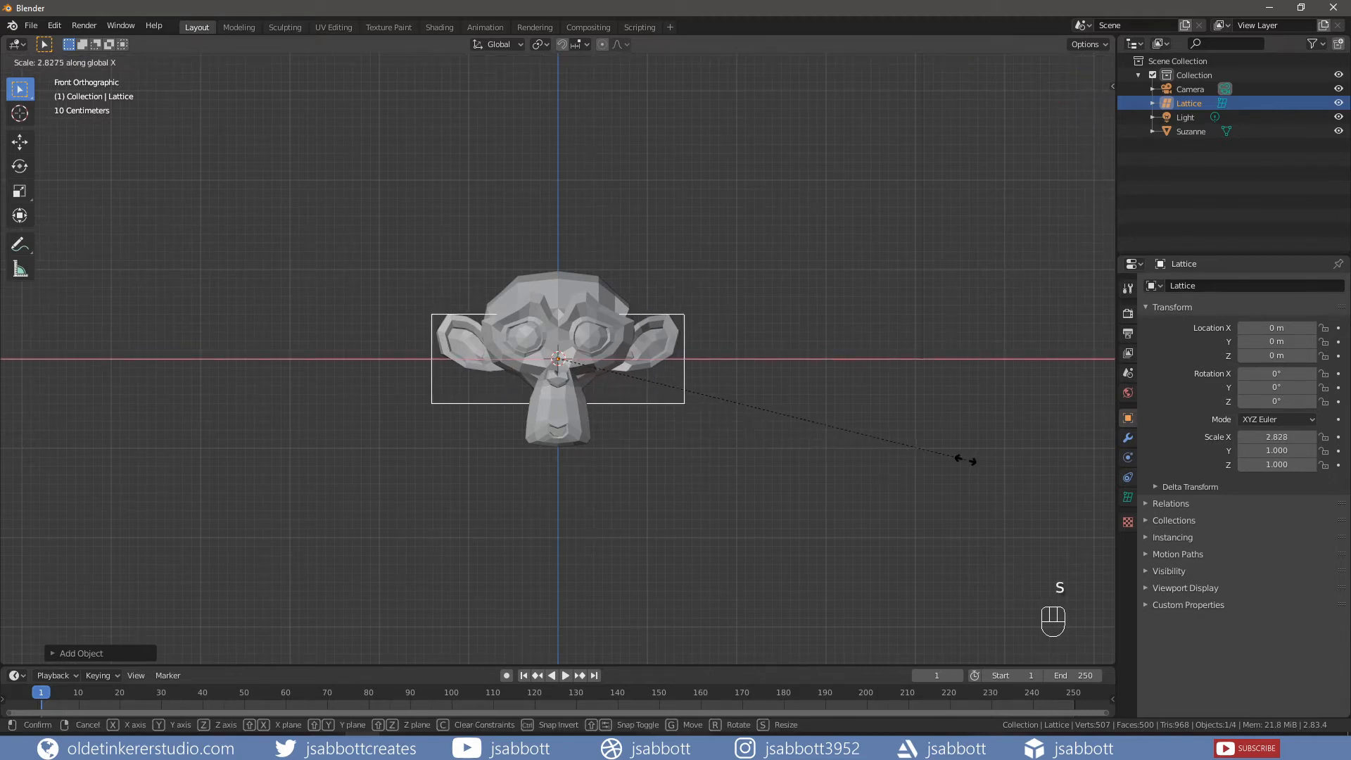
left_click(962, 470)
key("s")
key("z")
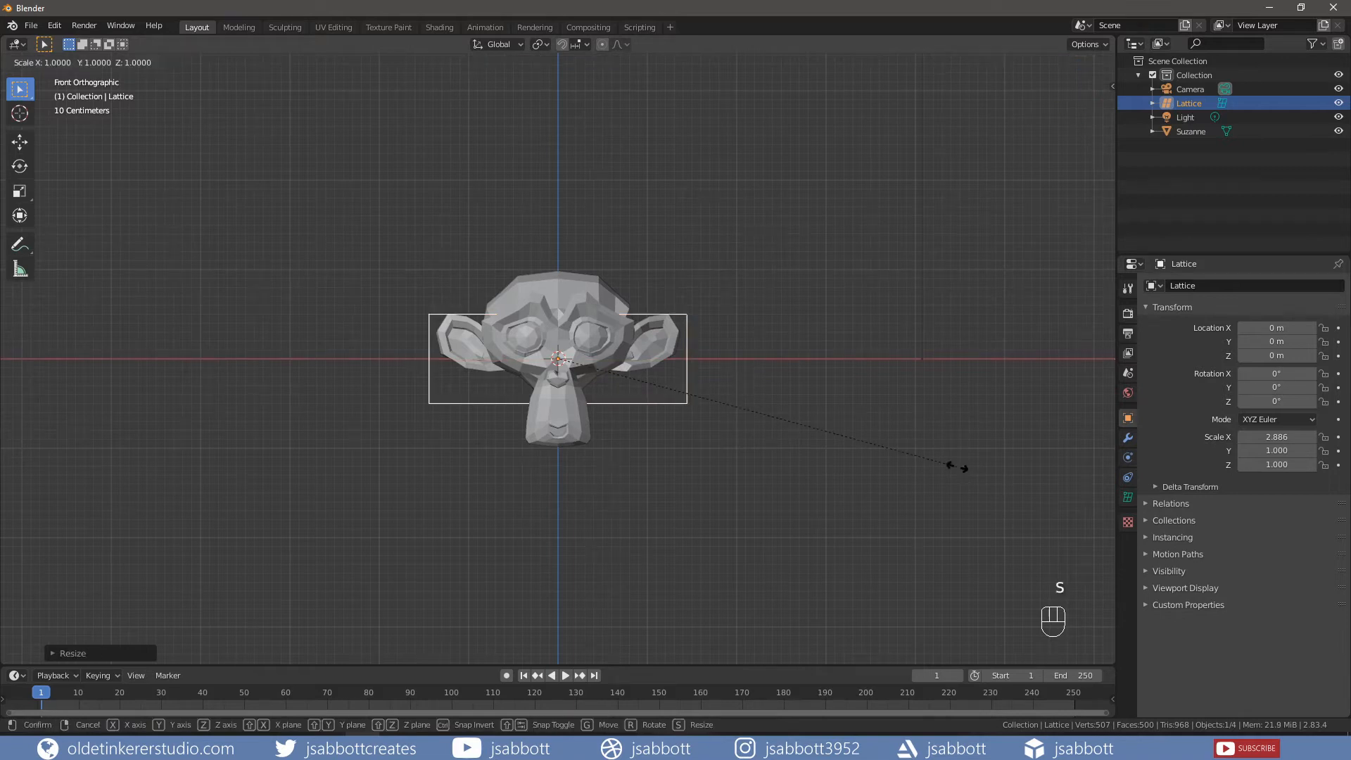
left_click(279, 96)
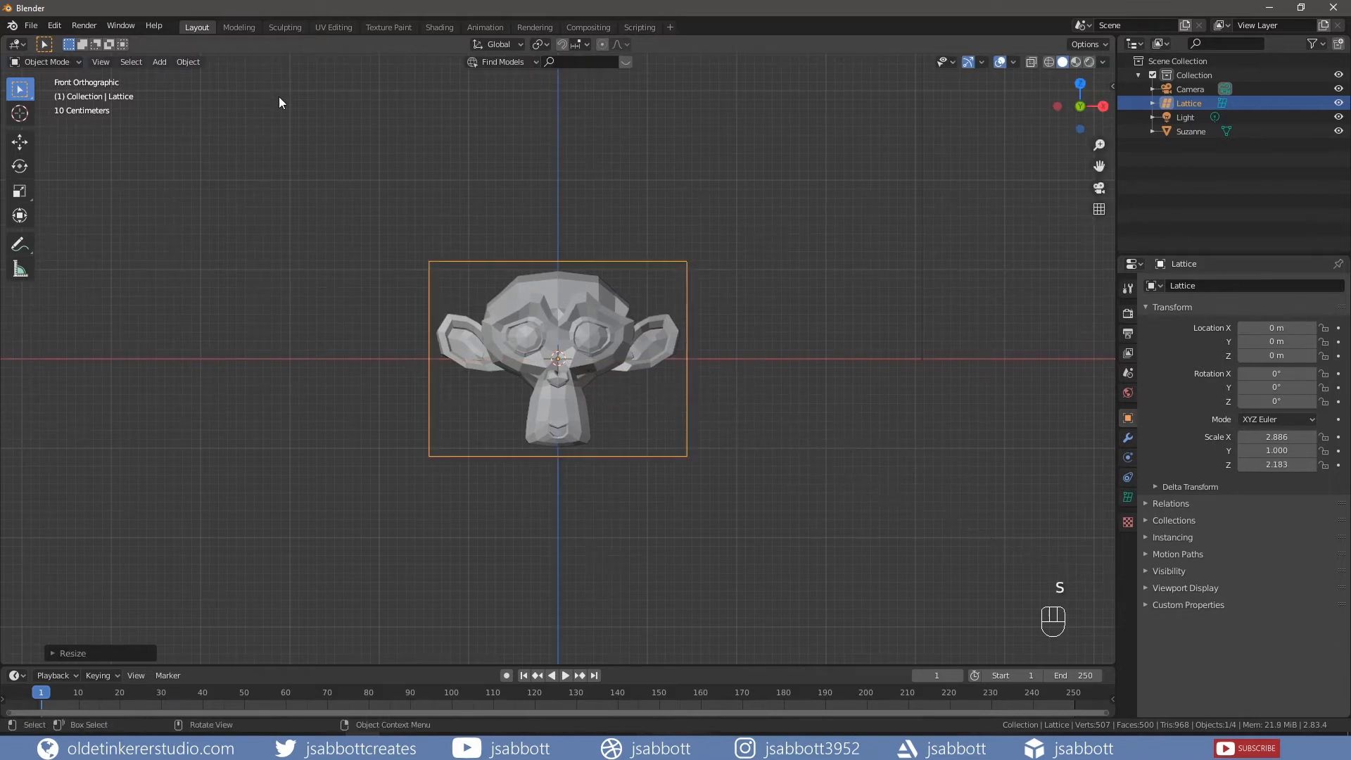
Scale the lattice along Y to about 2.1 in the right orthographic view so it encloses the monkey's depth.
key("KP_3")
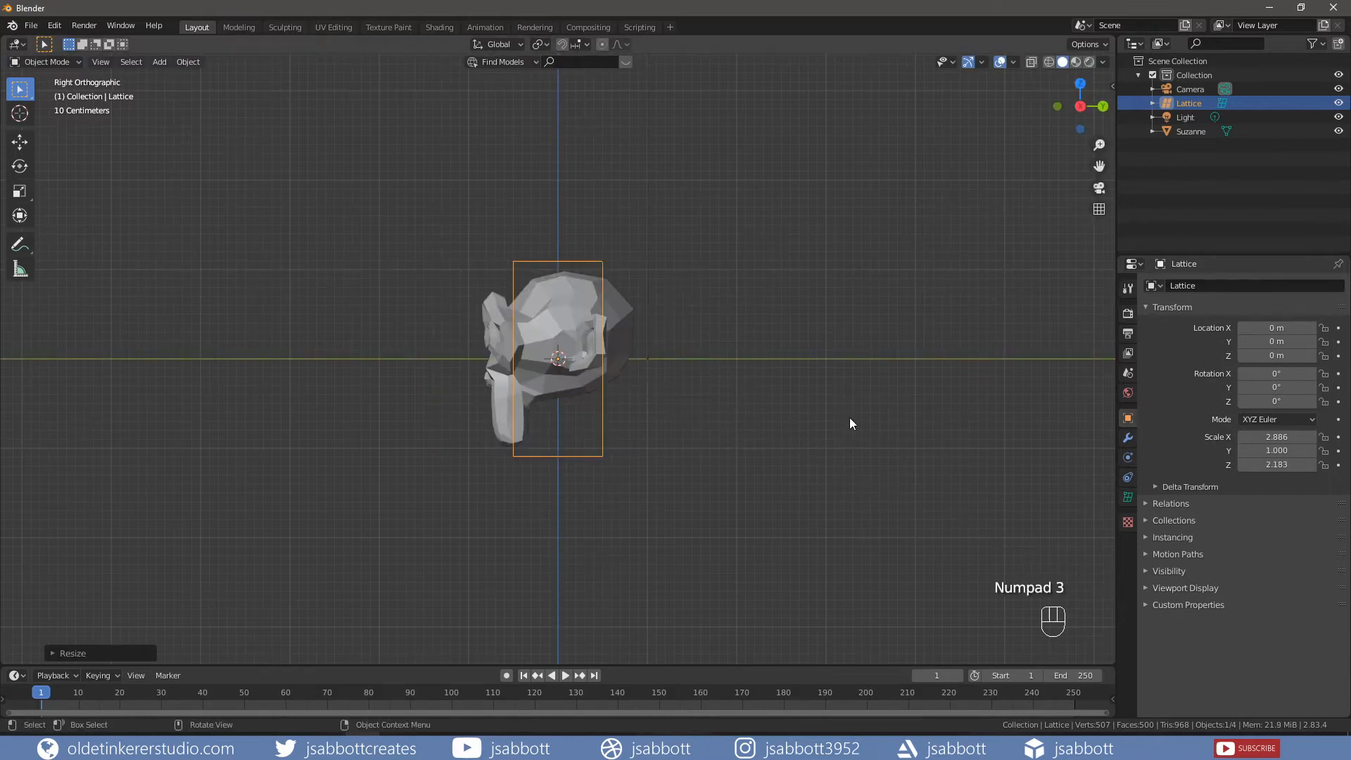
key("s")
key("y")
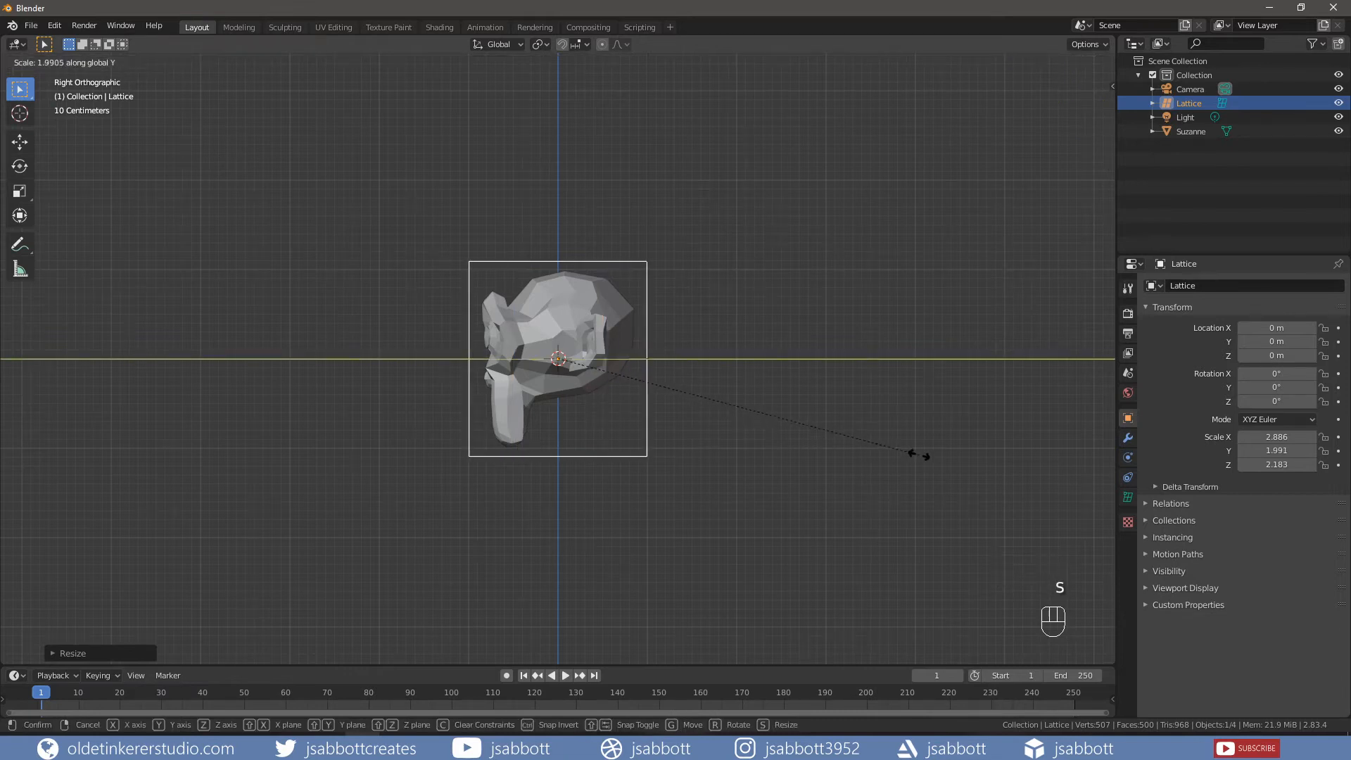
left_click(939, 457)
Set the lattice's resolution to 4 in U, V and W.
key("KP_1")
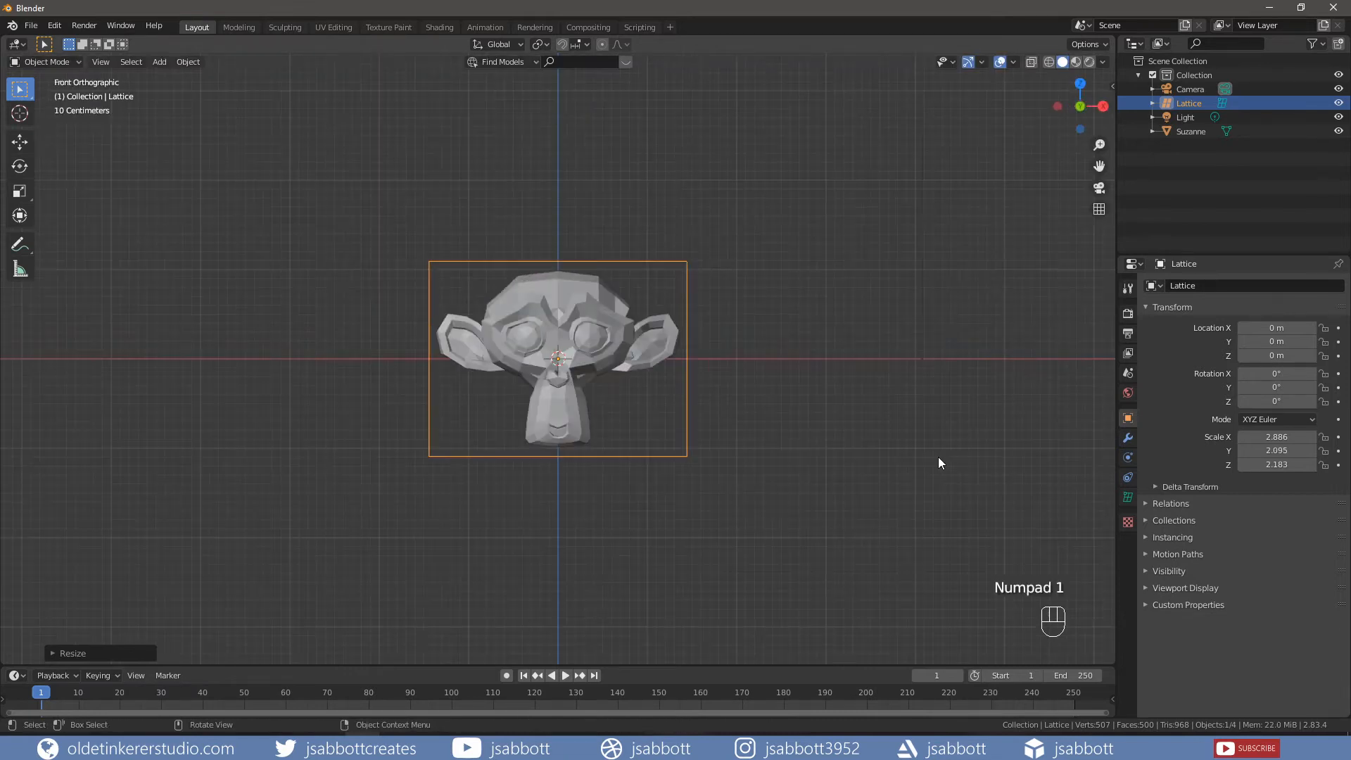
left_click(1127, 498)
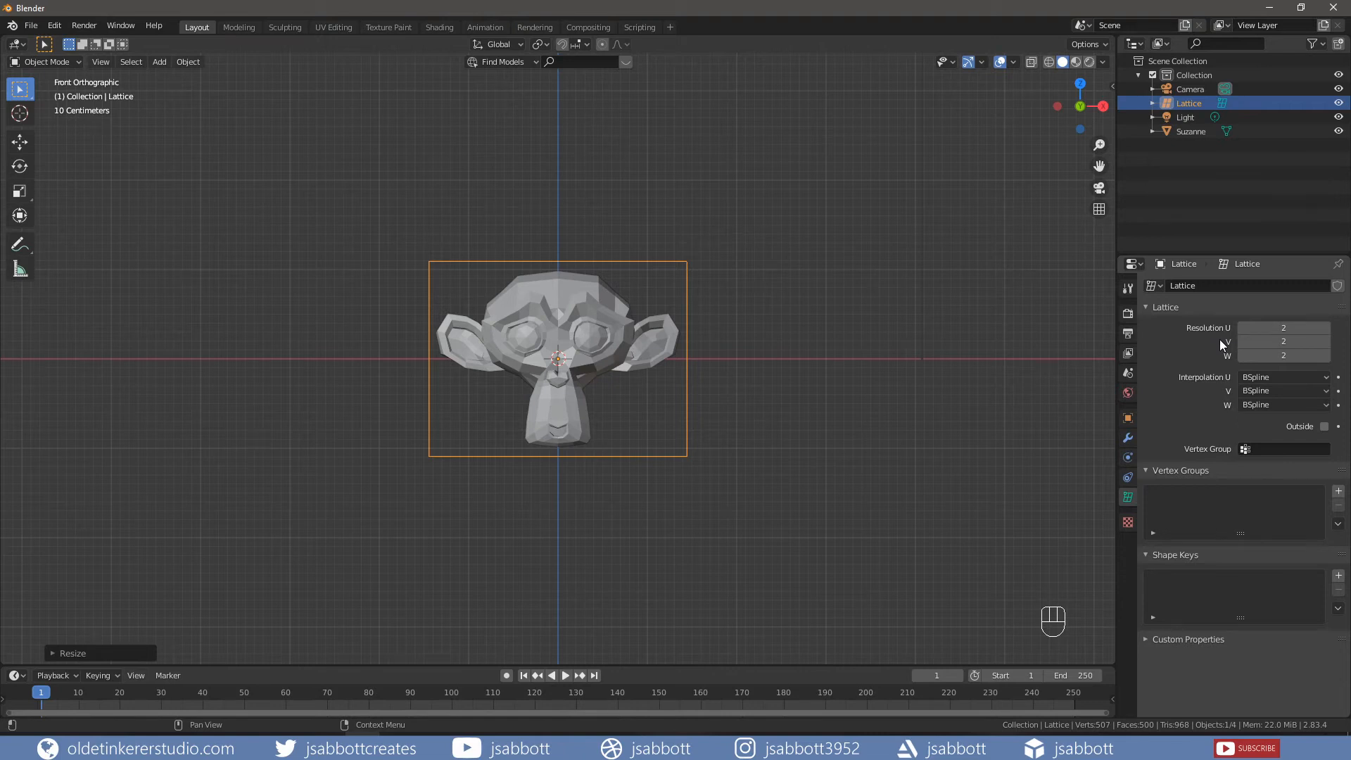
left_click(1326, 327)
left_click(1326, 327)
left_click(1325, 341)
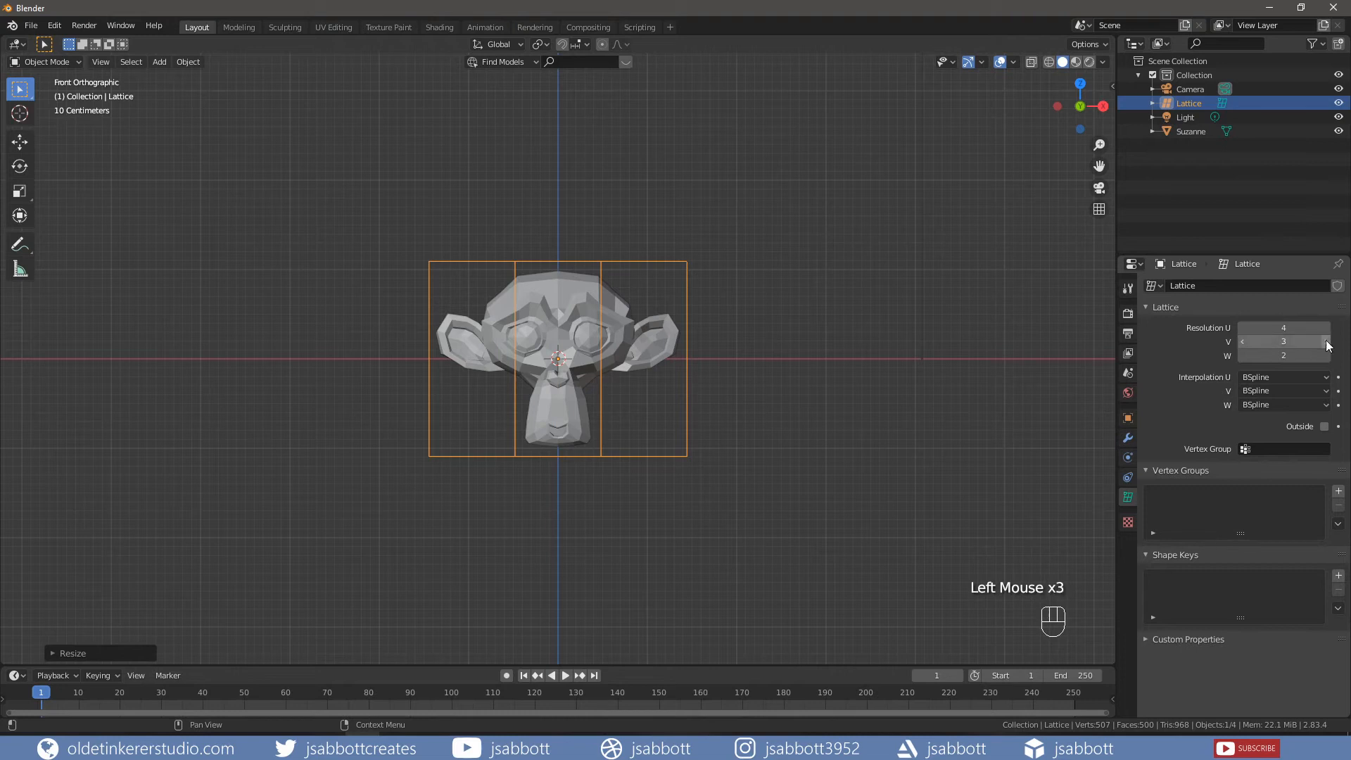
left_click(1326, 342)
left_click(1324, 354)
left_click(1324, 354)
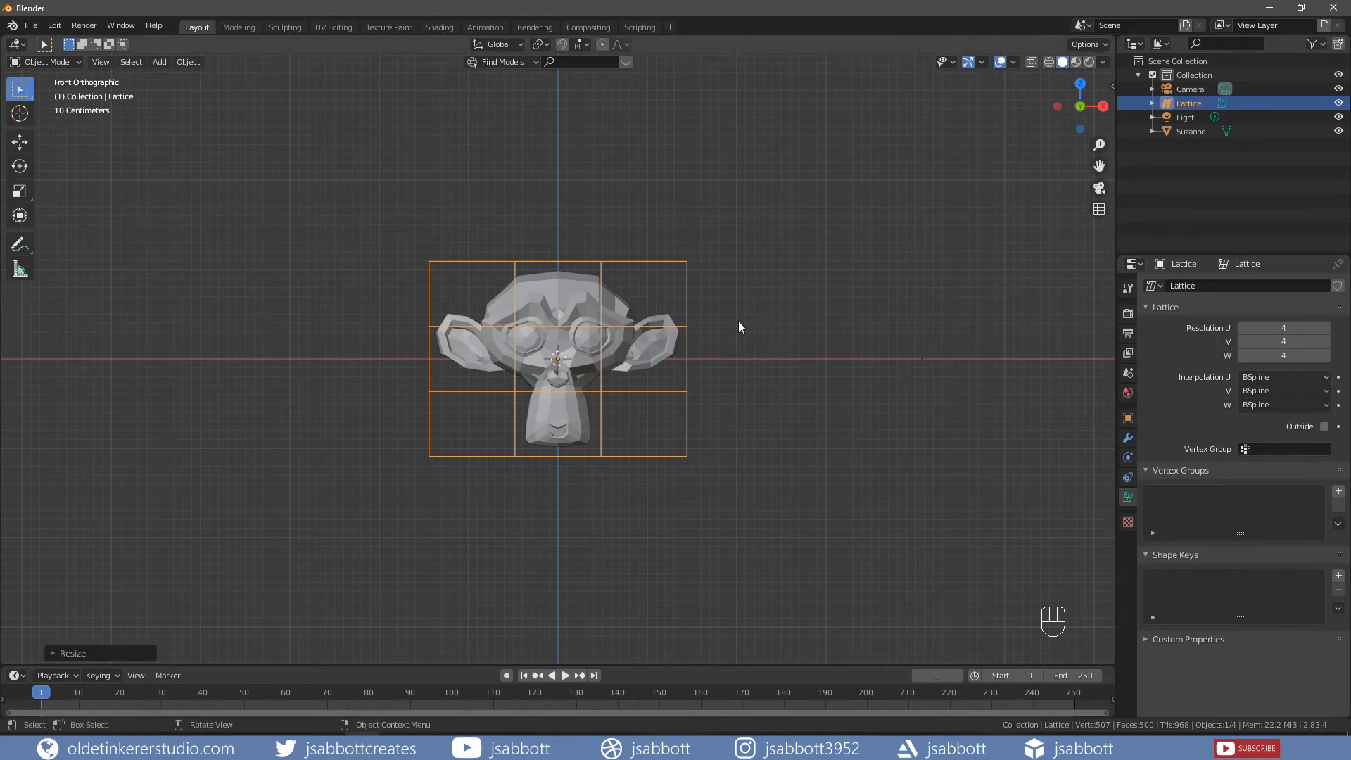
Try moving one upper lattice point upward in Edit Mode, undo the move and return to Object Mode.
key("Tab")
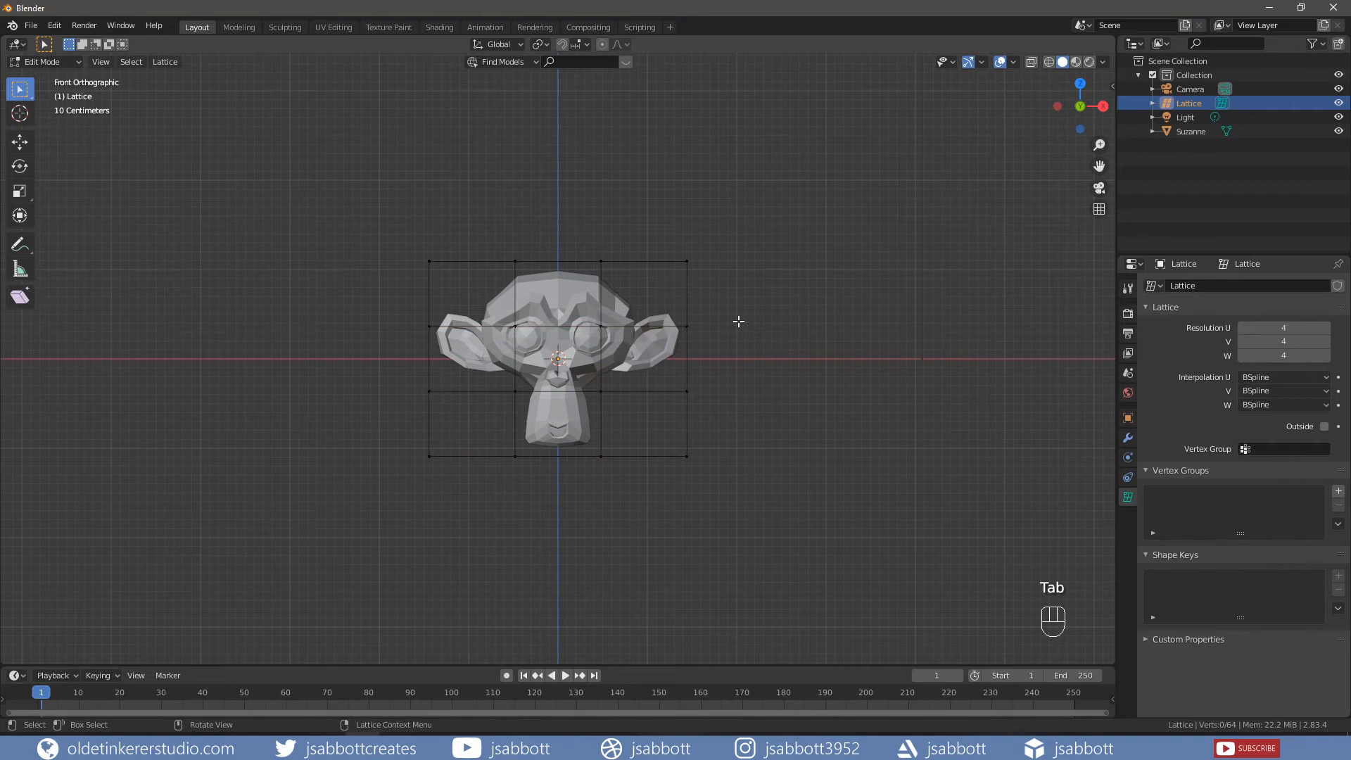
left_click(686, 261)
left_click(601, 262)
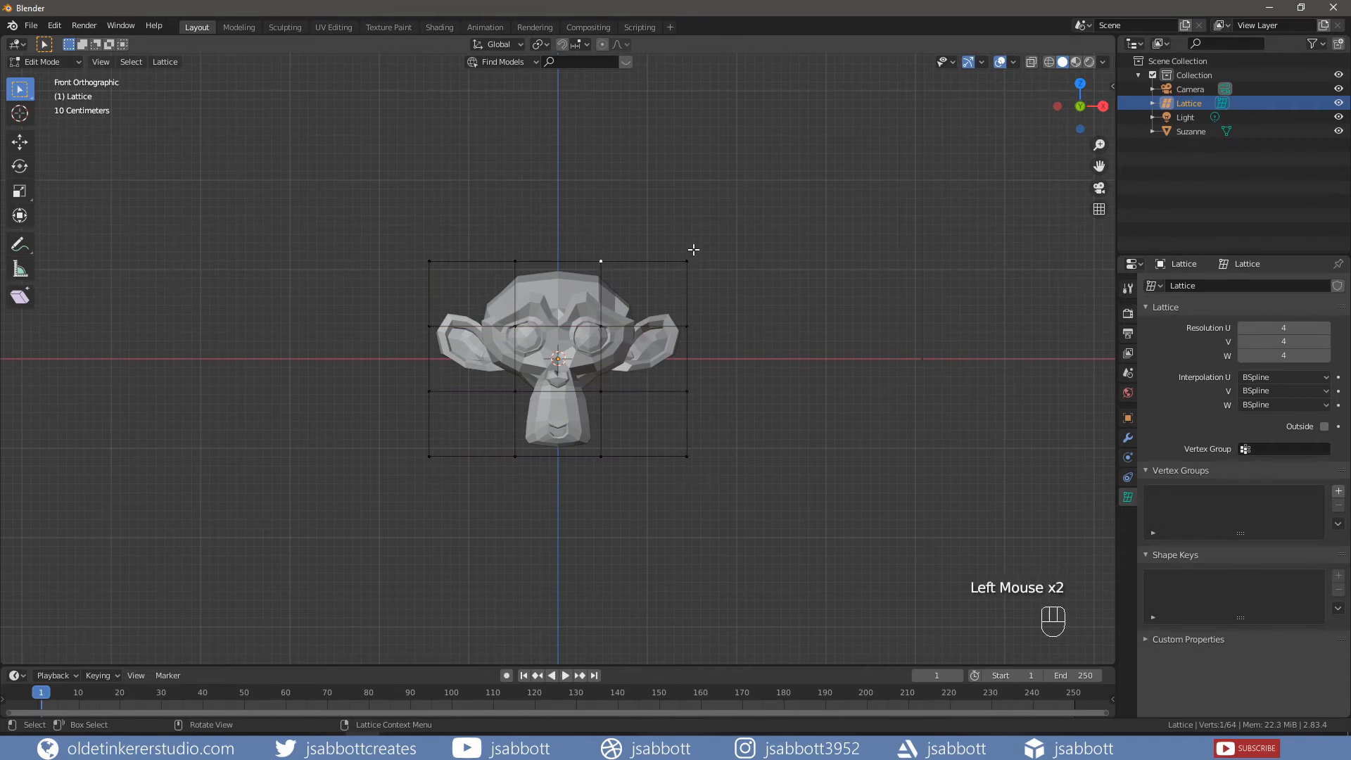
key("g")
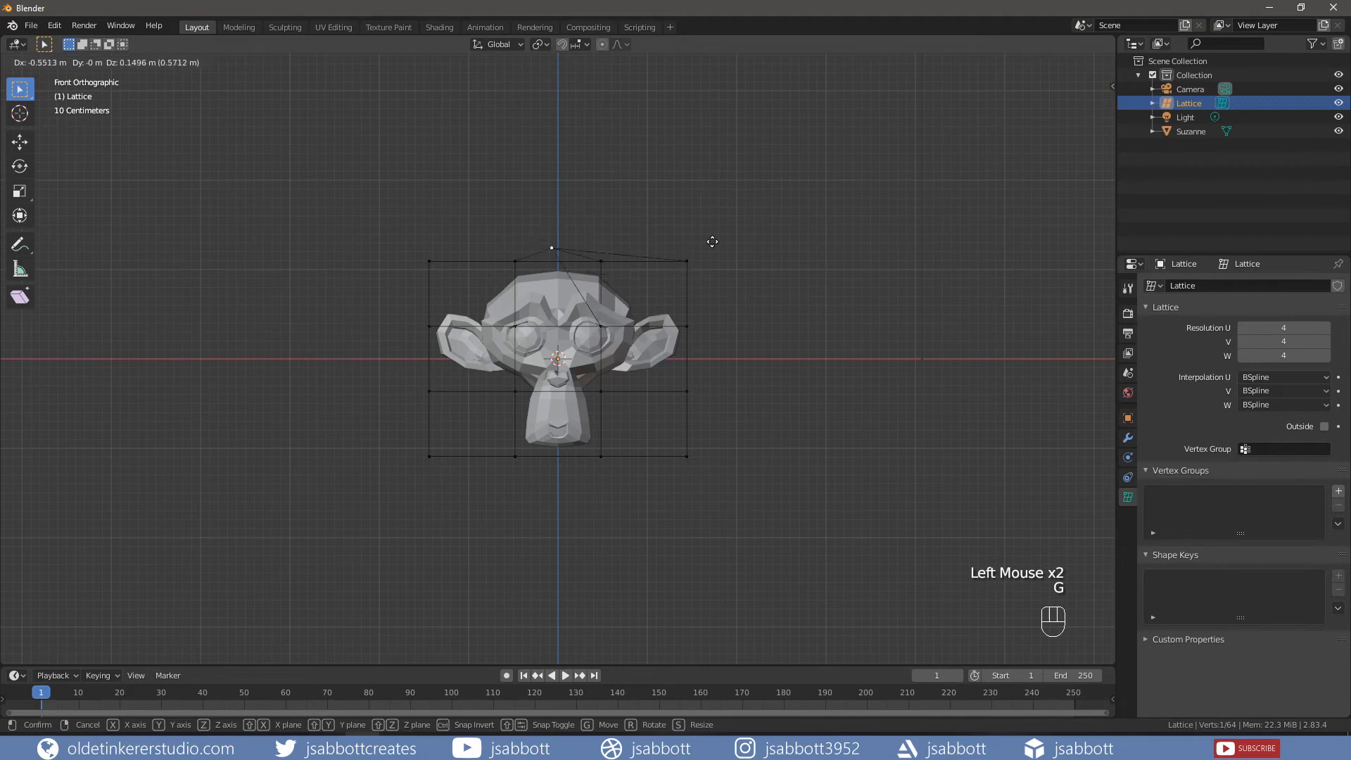
left_click(762, 169)
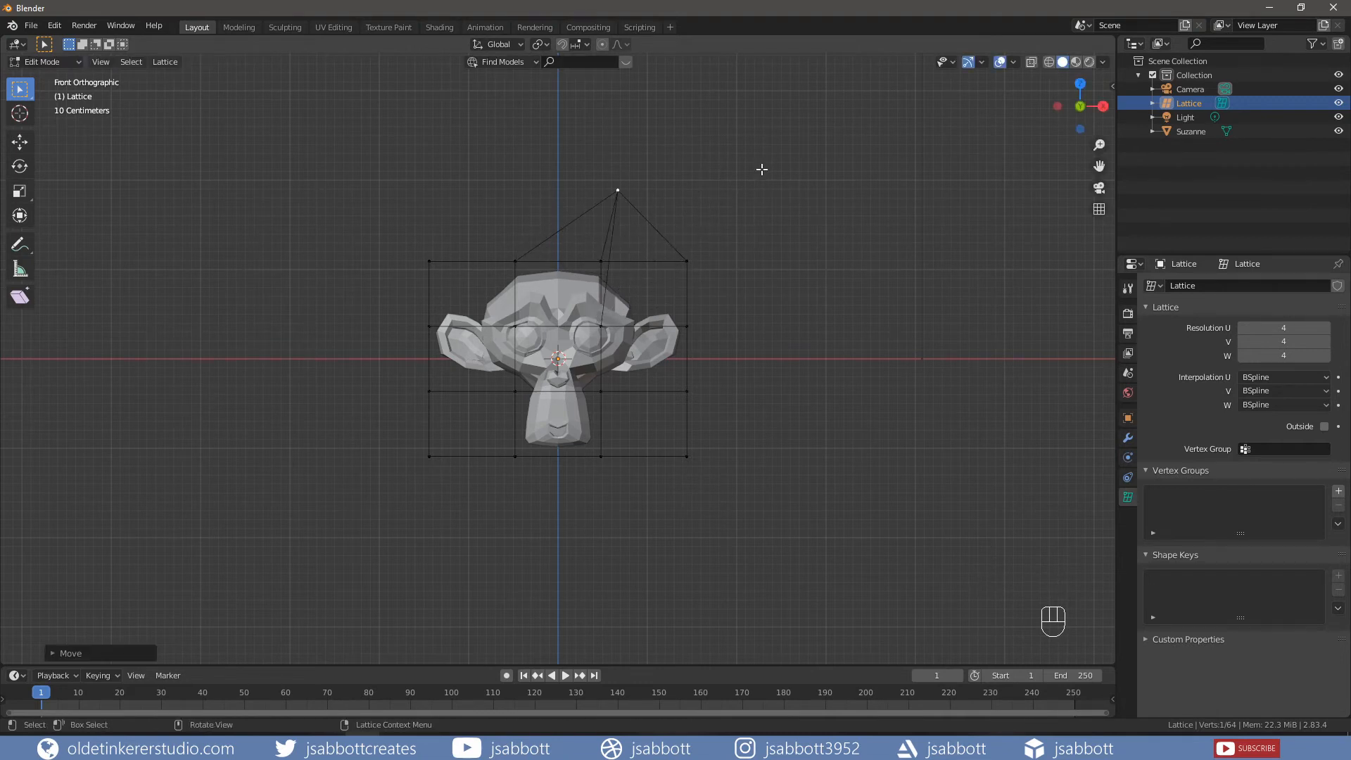
key("ctrl+z")
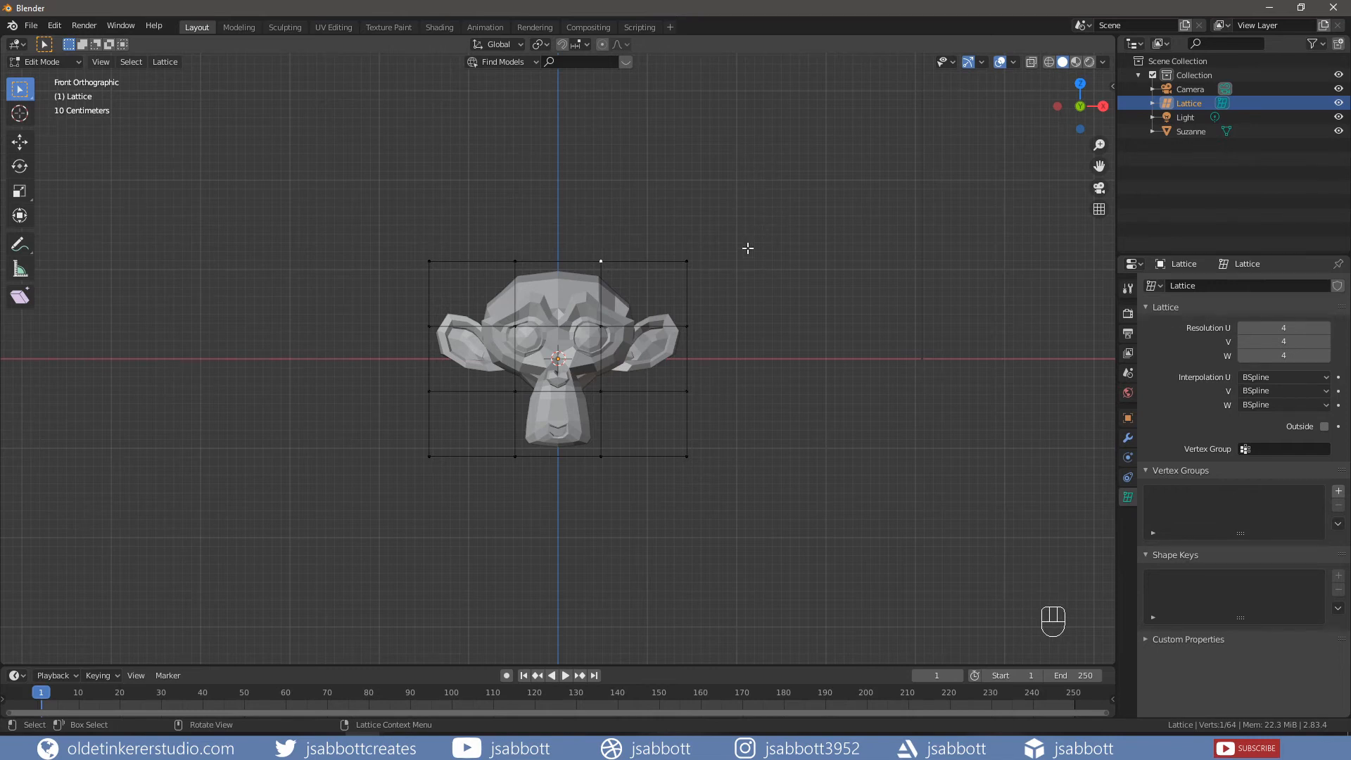
key("Tab")
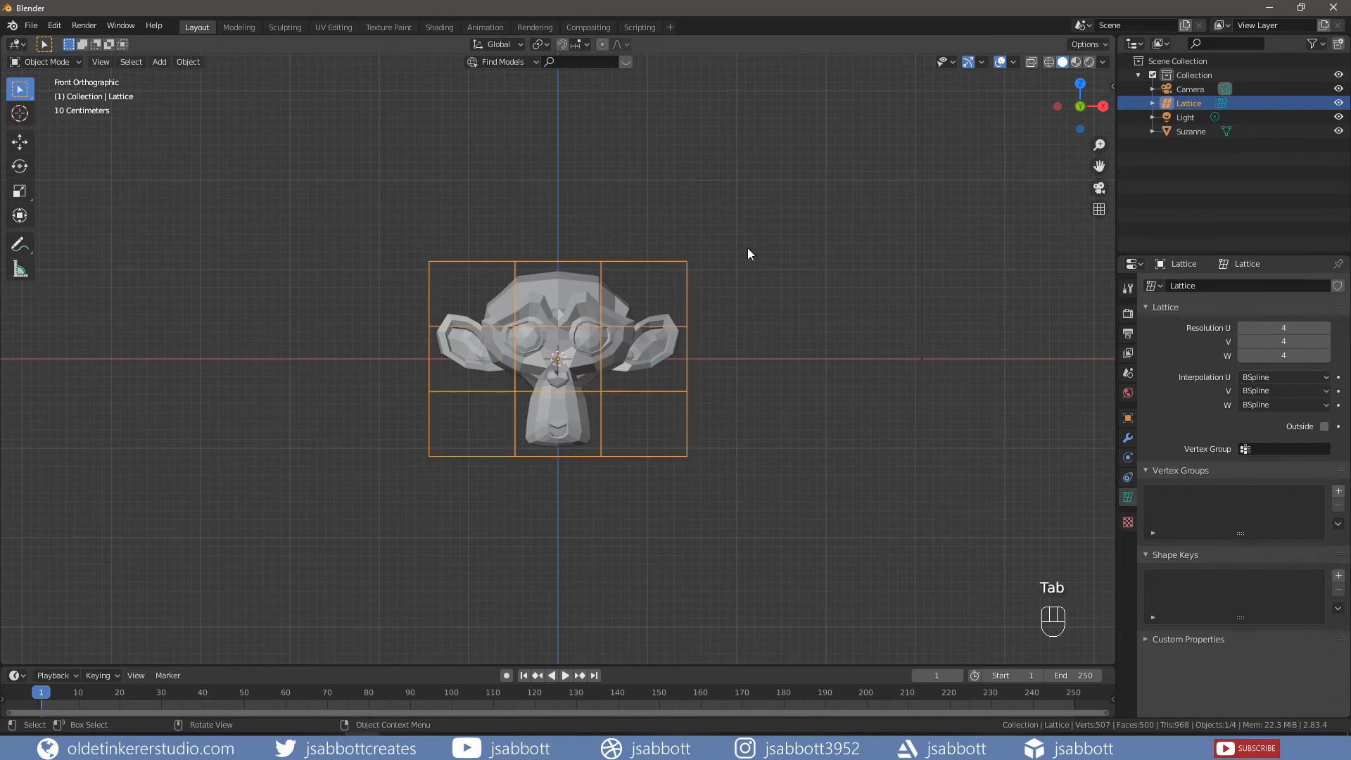
Add a Lattice modifier to the monkey and assign the Lattice as its object.
left_click(568, 292)
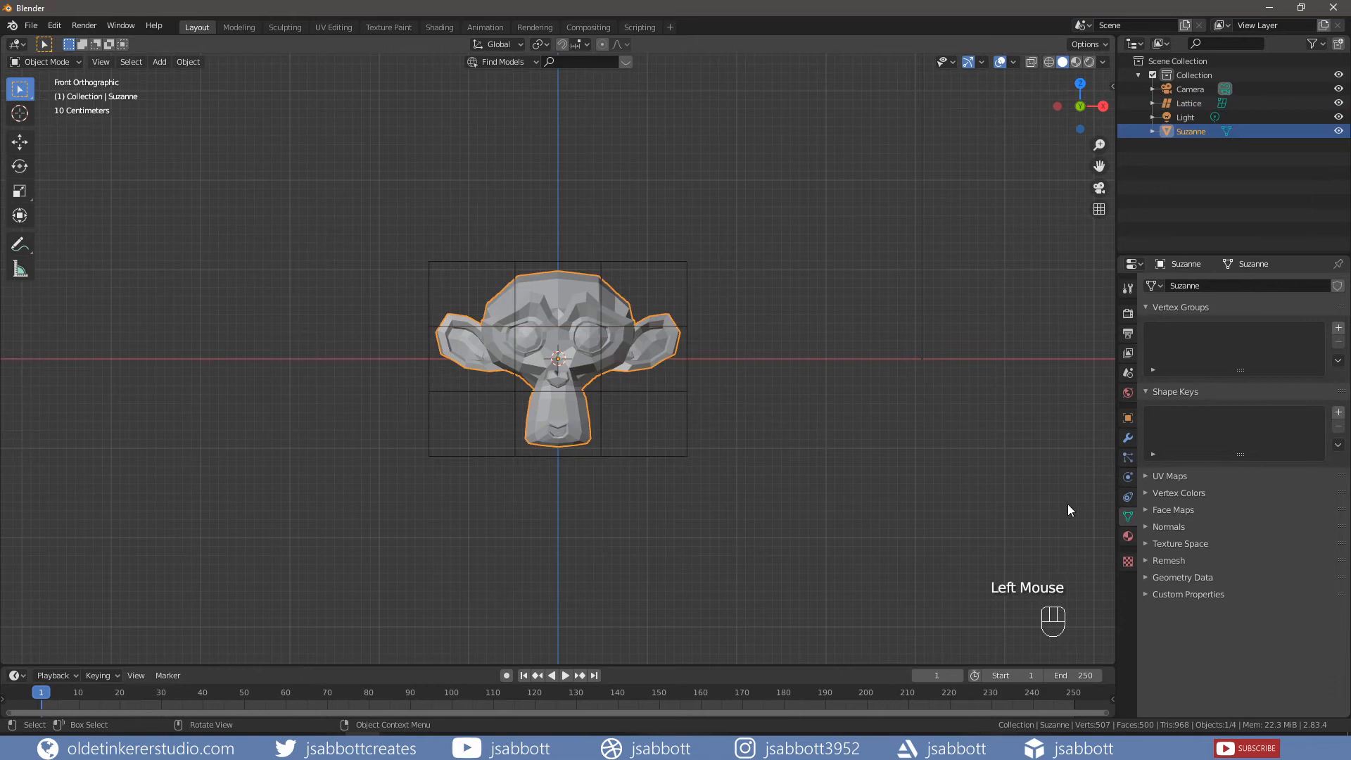
left_click(1128, 437)
left_click(1197, 284)
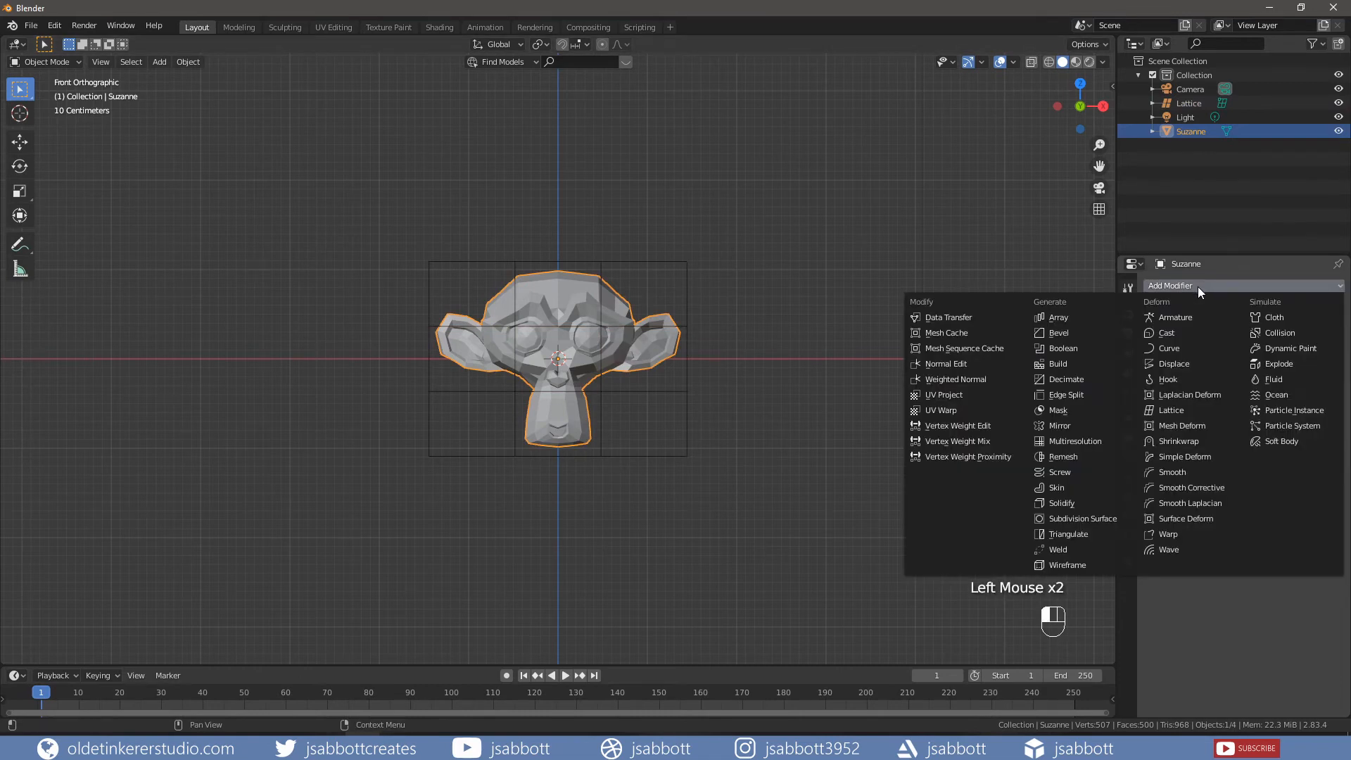
left_click(1197, 409)
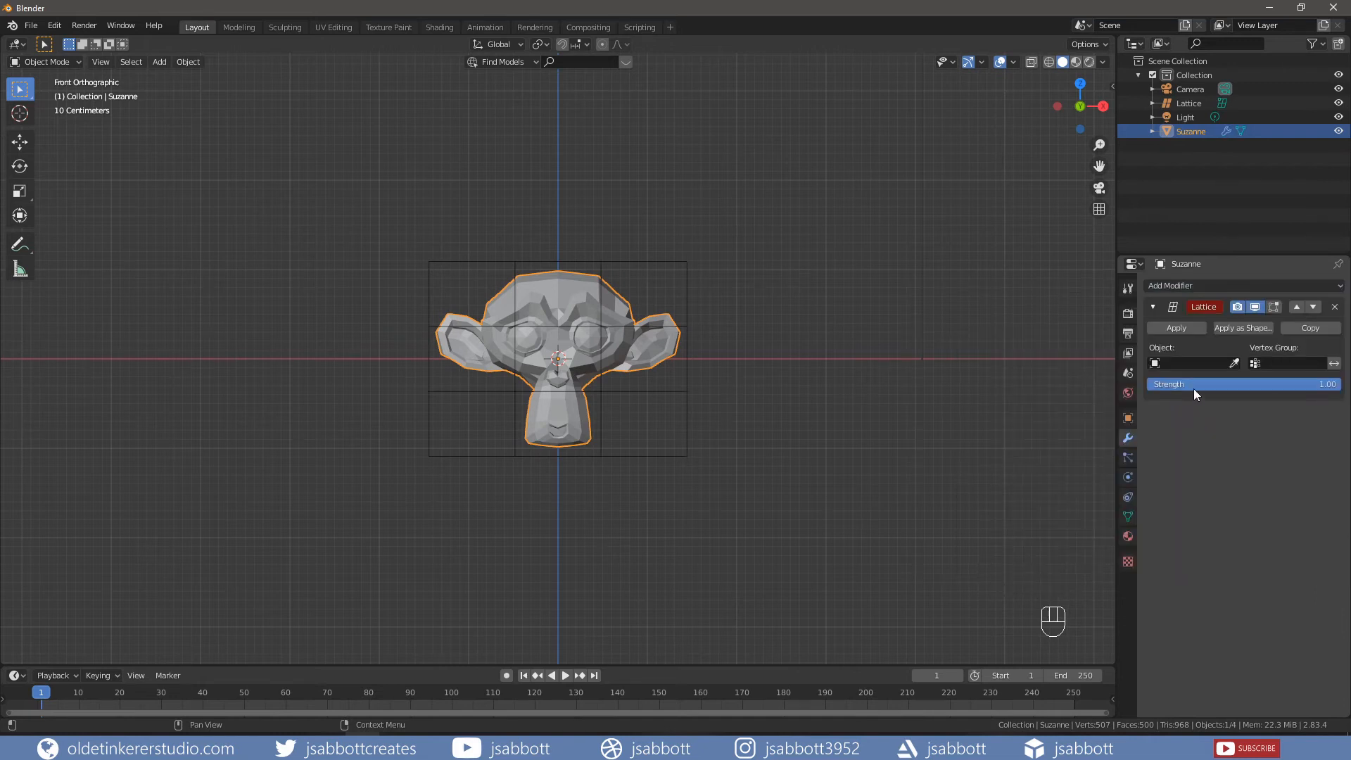
left_click(1186, 361)
left_click(1183, 382)
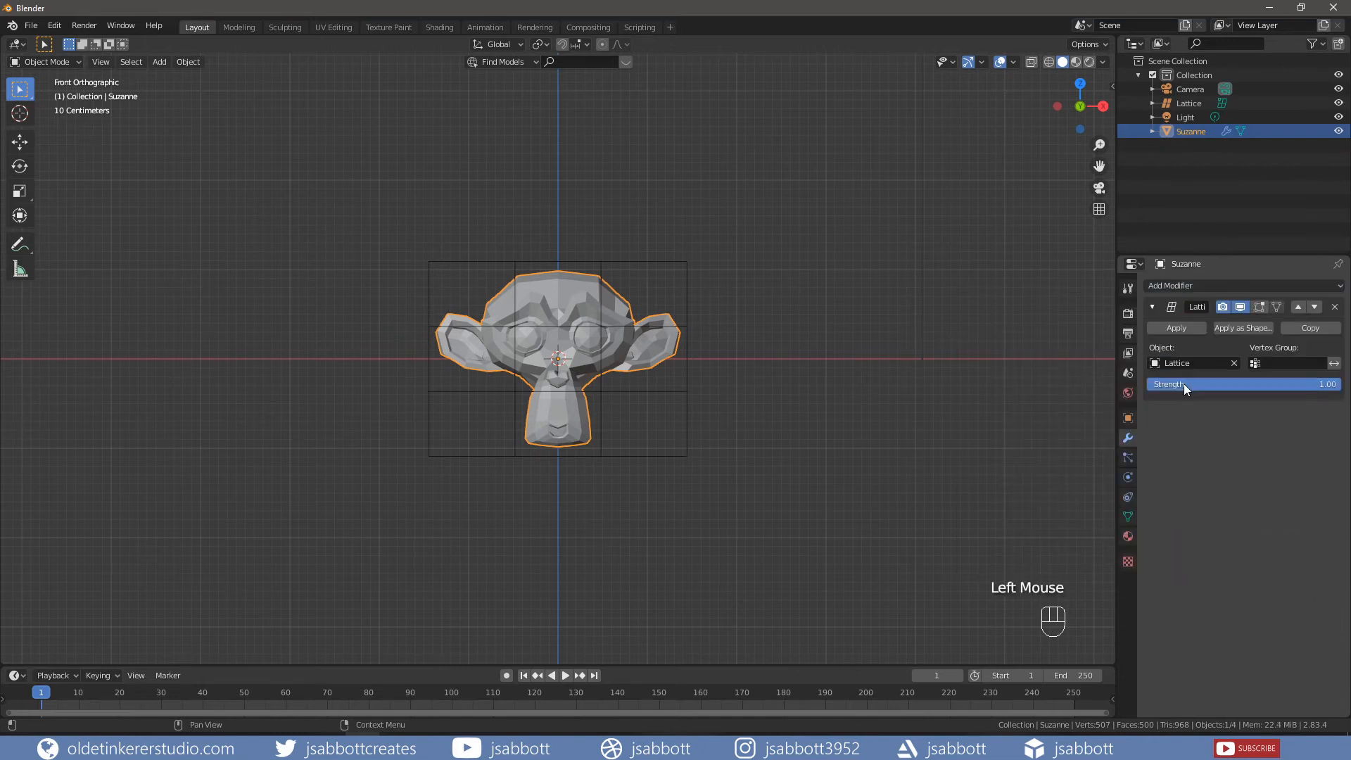
Test the deformation by moving the two upper lattice points on the +X side up and outward, and undo the move.
left_click(687, 270)
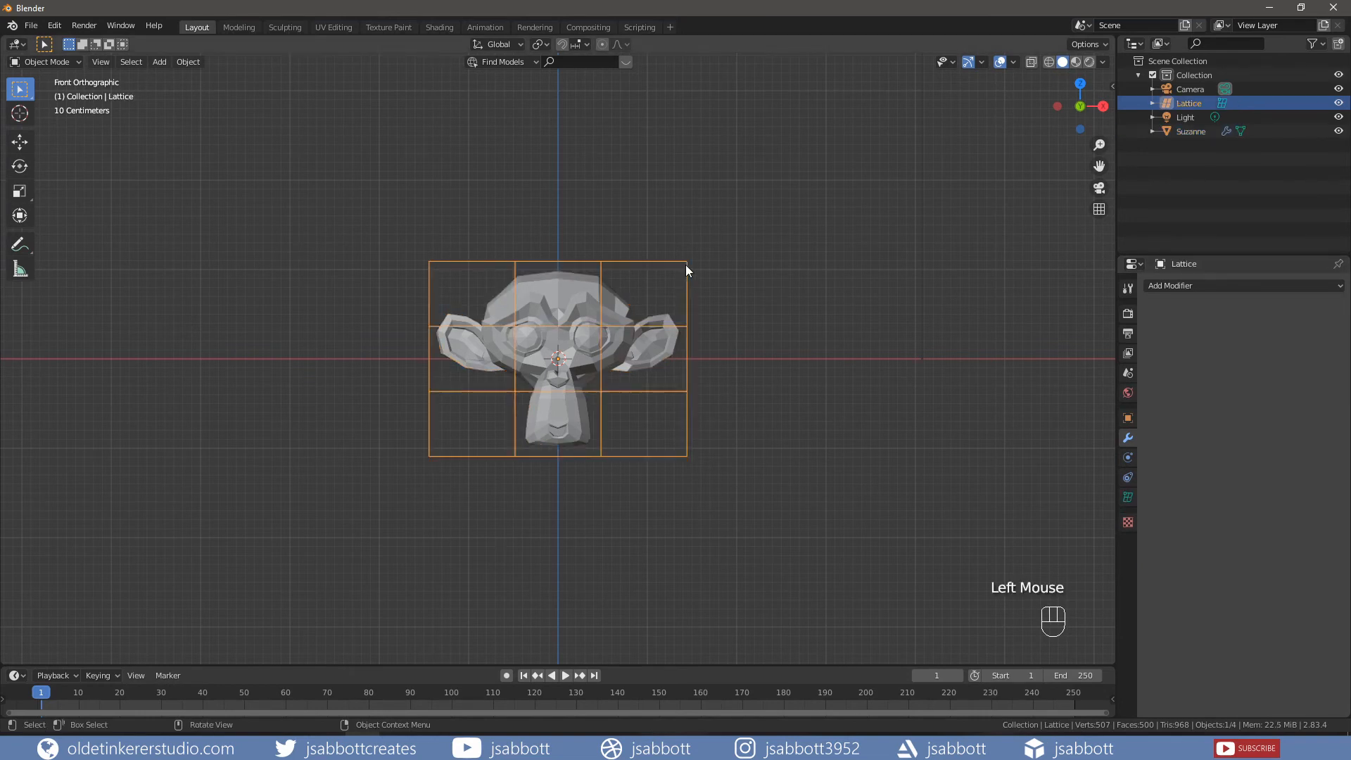
key("Tab")
left_click(687, 261, "shift")
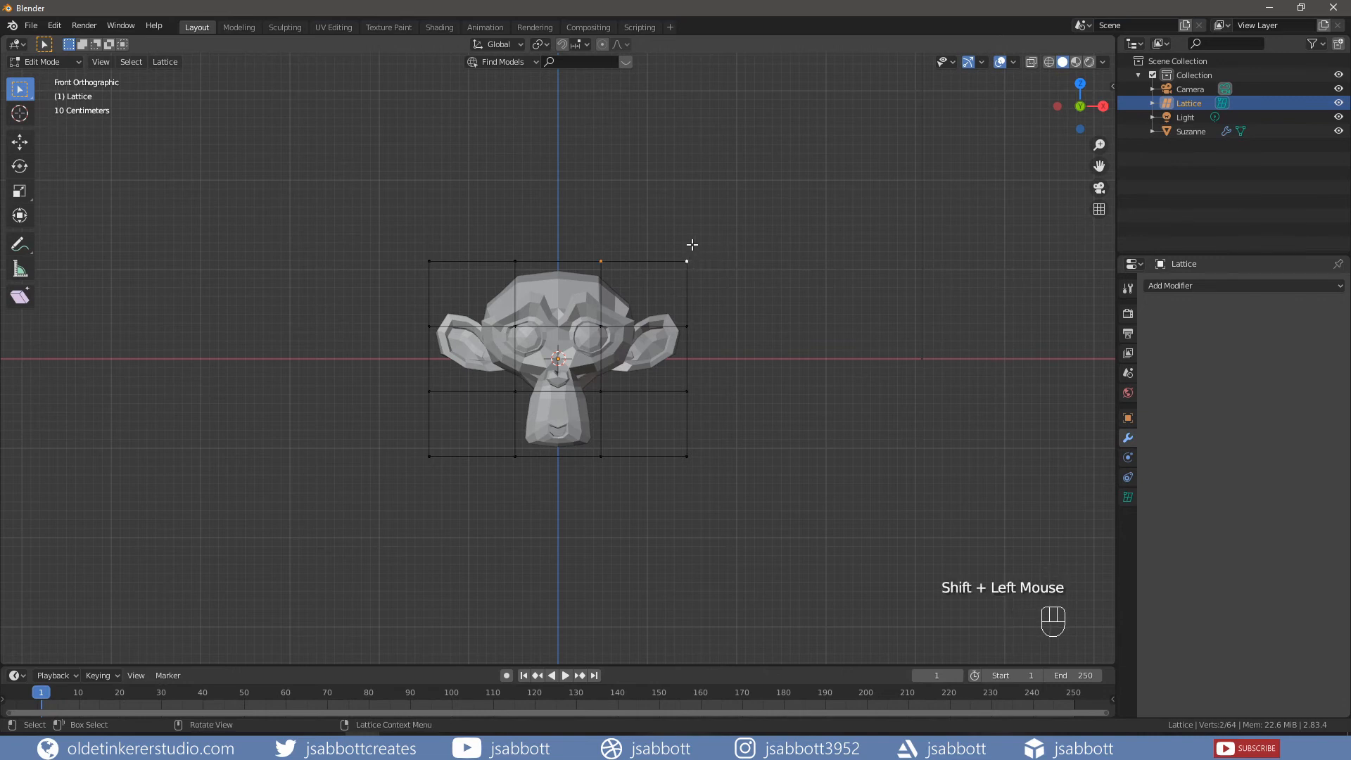
key("g")
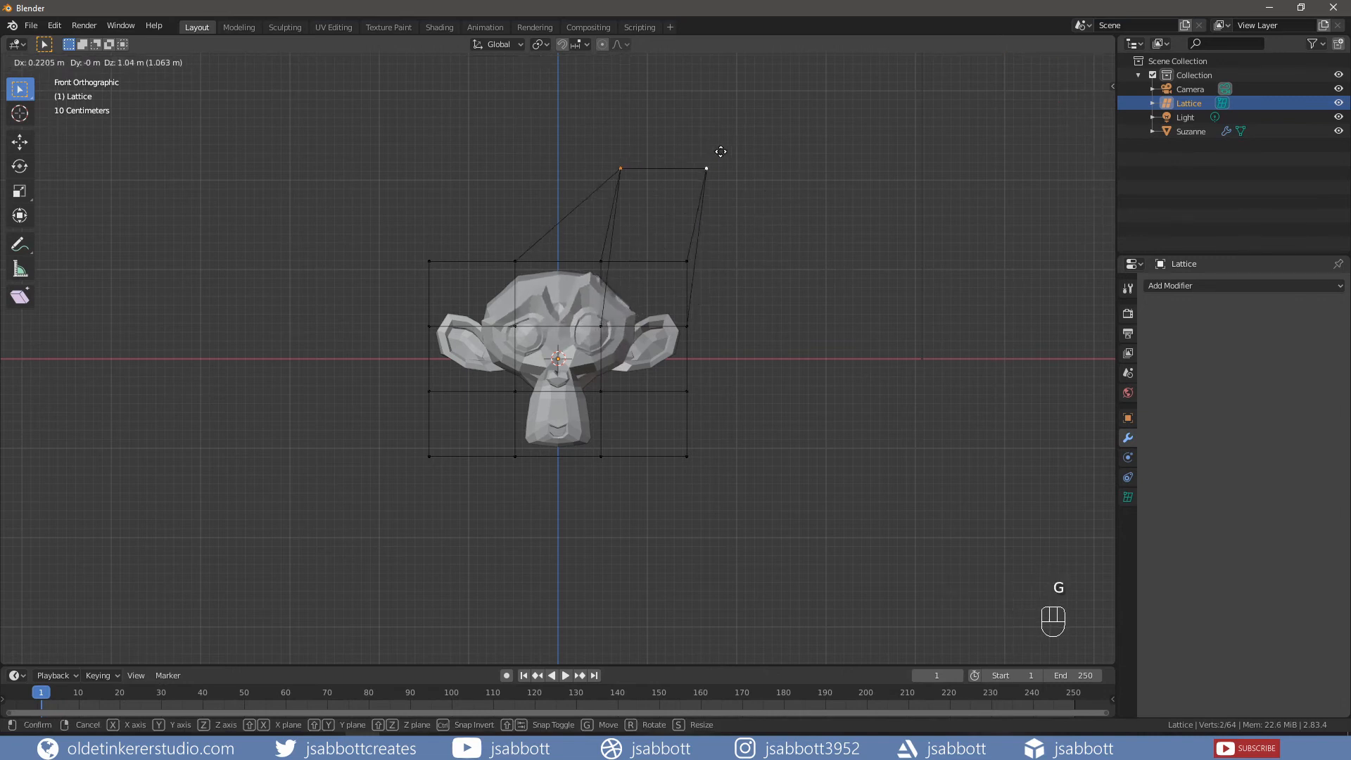
left_click(785, 179)
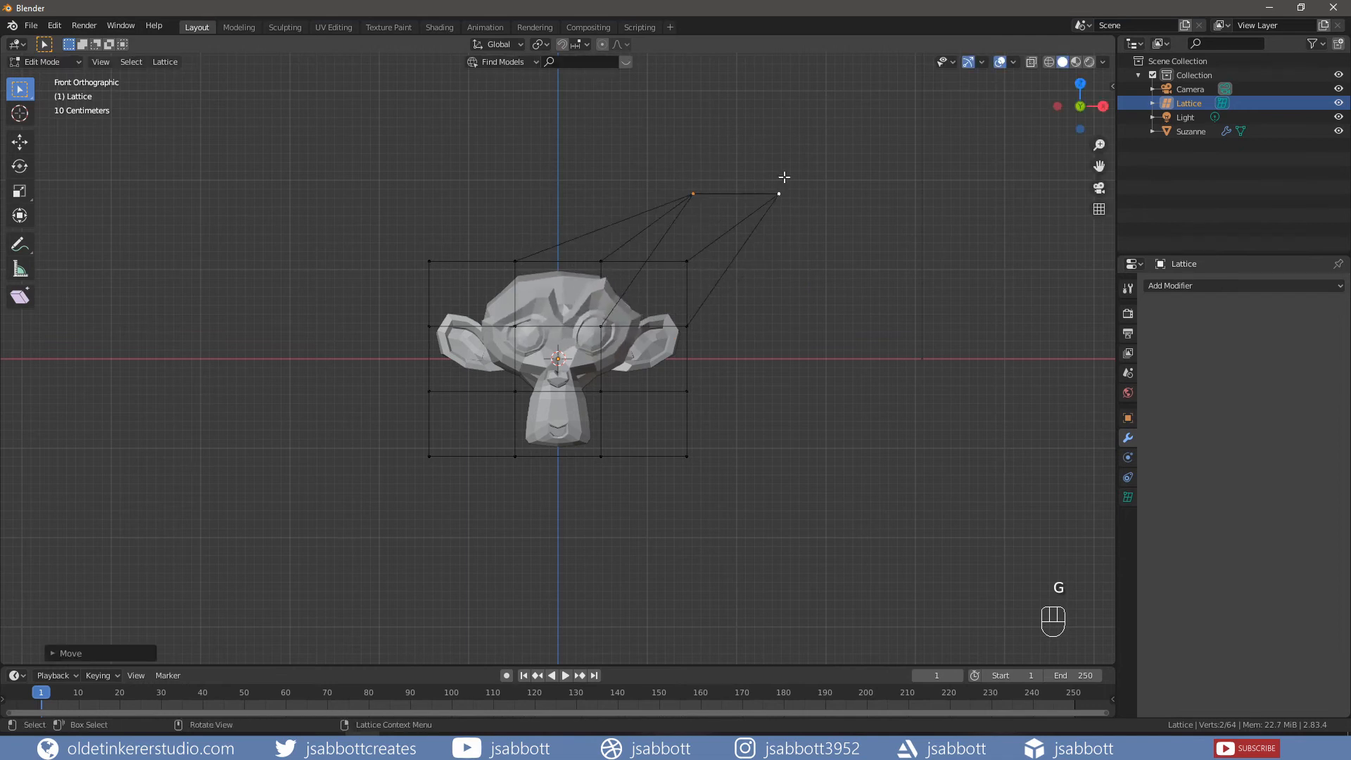
key("ctrl+z")
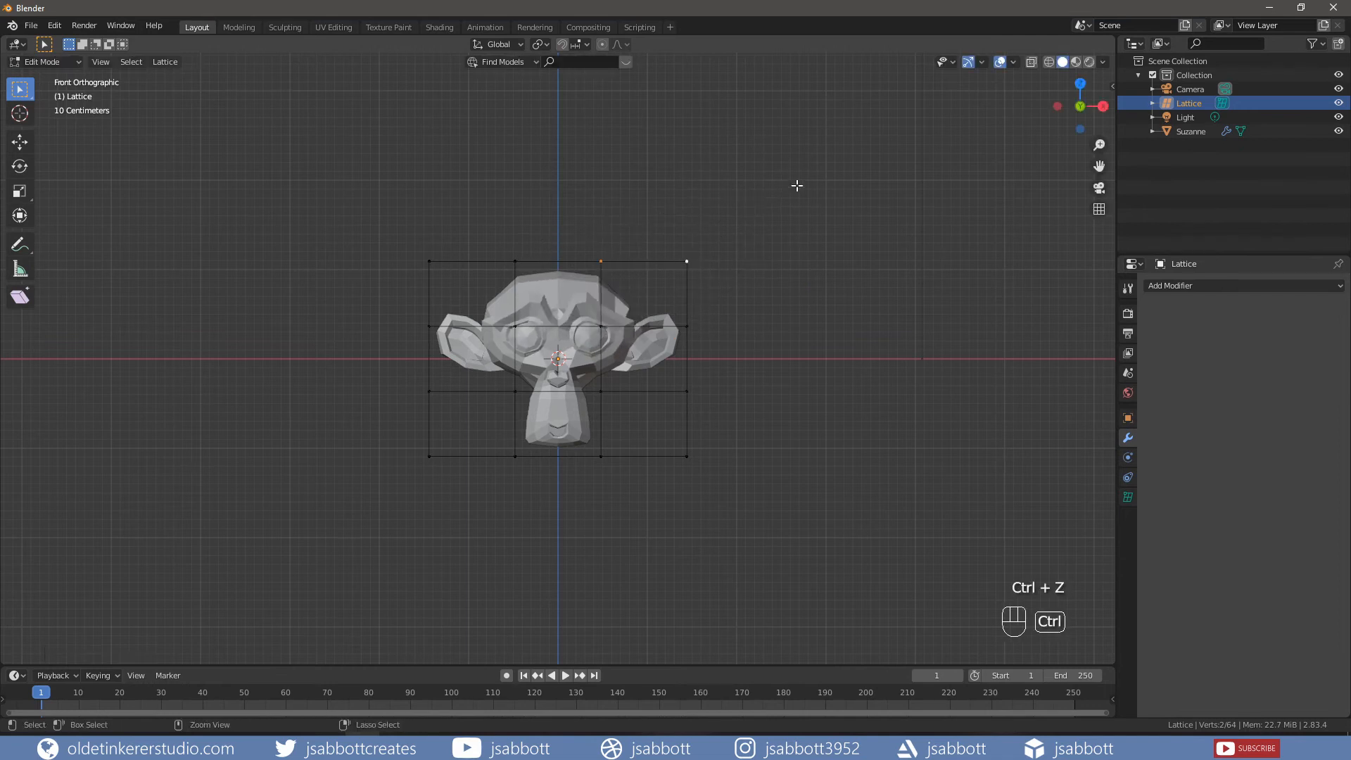
Test the BSpline deformation by selecting all lattice points and scaling them nearly flat along the global Z axis, and undo the scaling.
left_click(1128, 499)
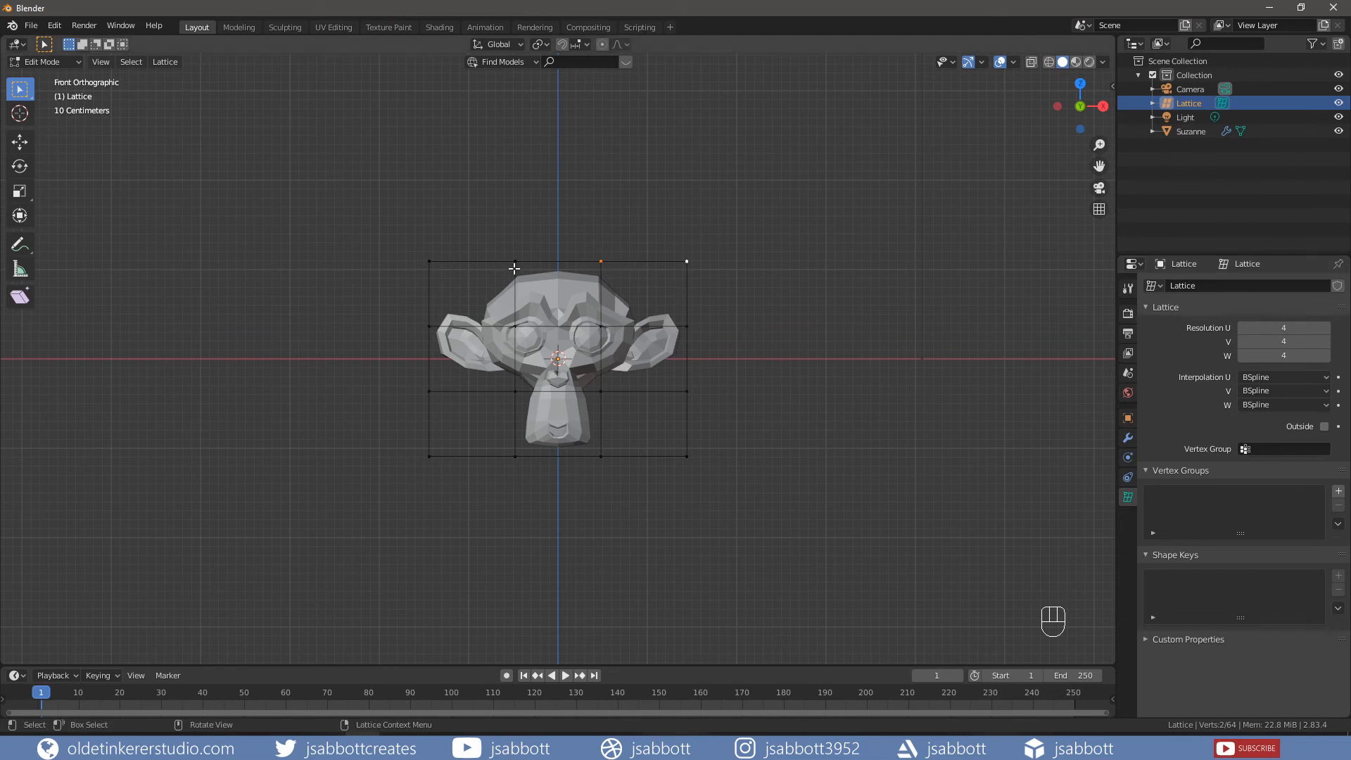
key("a")
key("s")
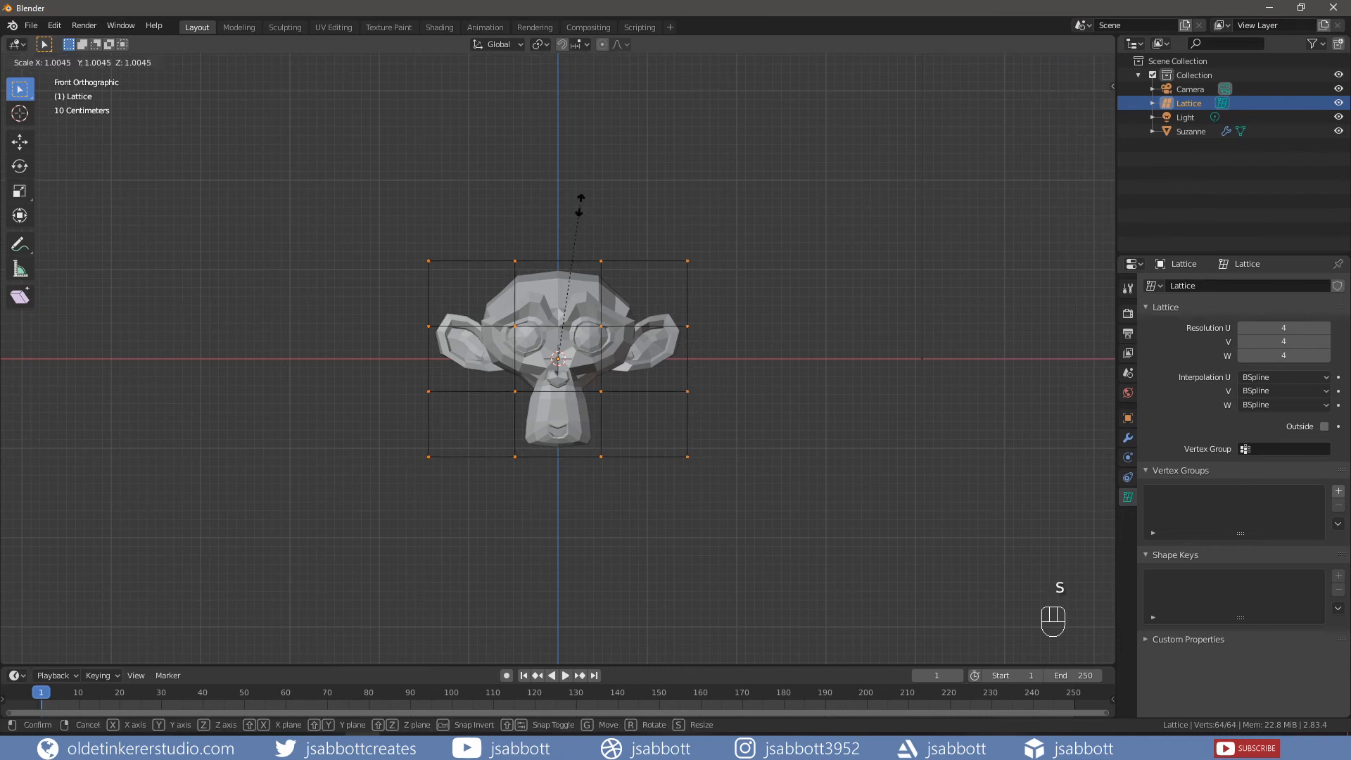
key("z")
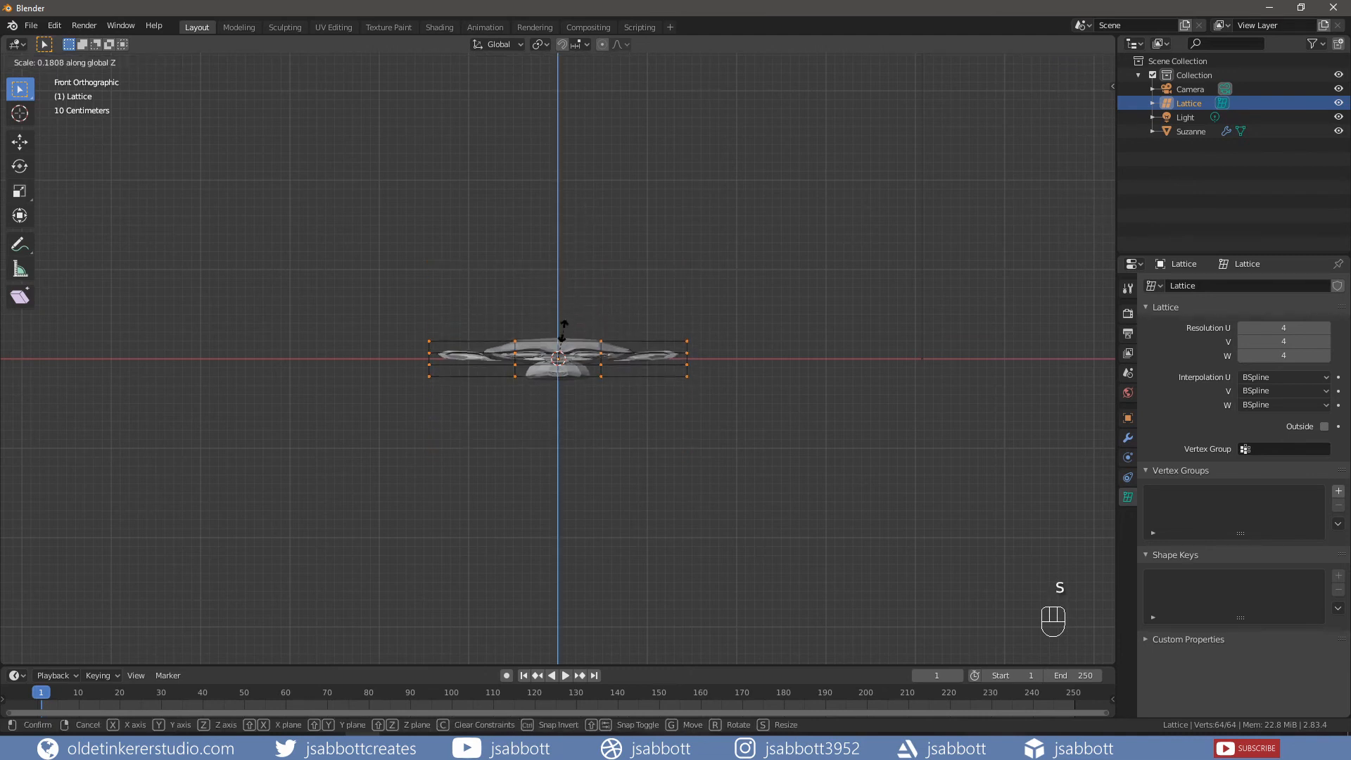
left_click(558, 344)
scroll(633, 292, "up", 8)
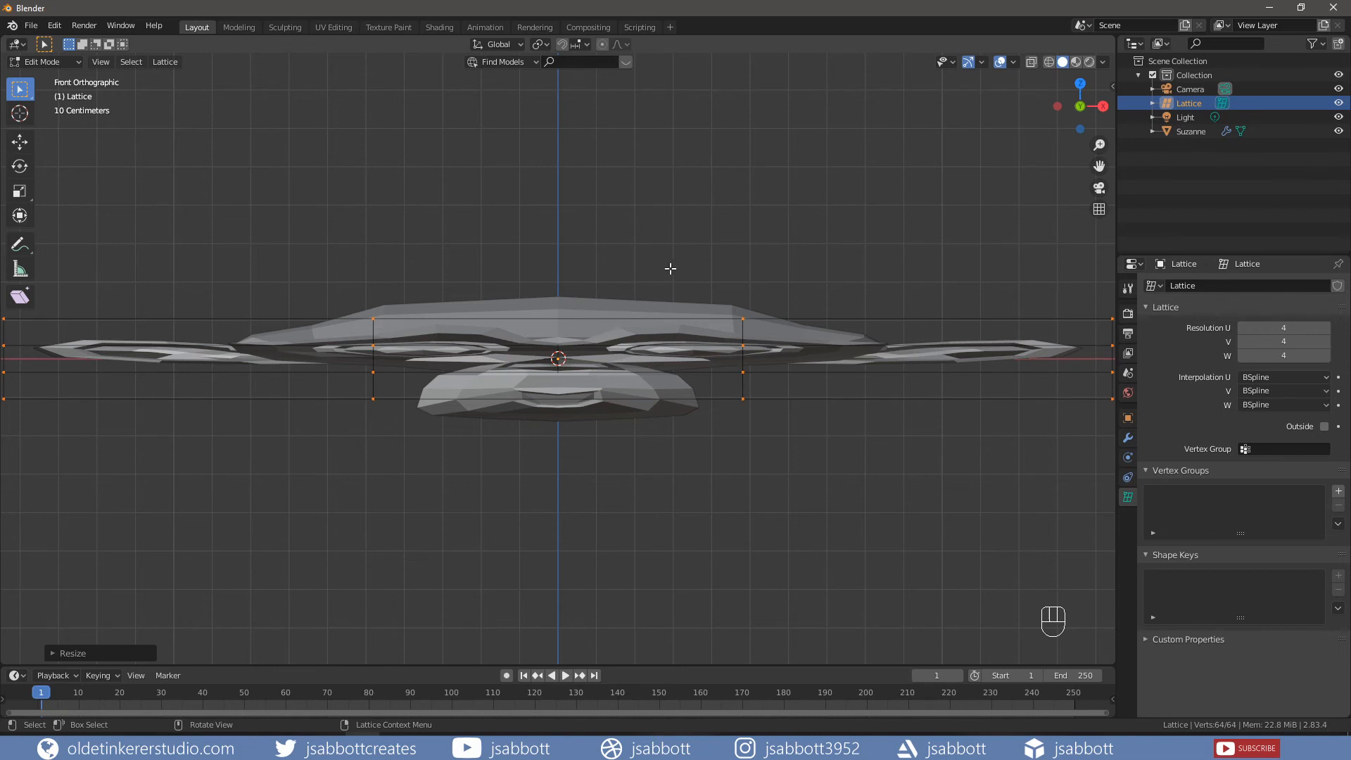
key("ctrl+z")
scroll(667, 261, "down", 3)
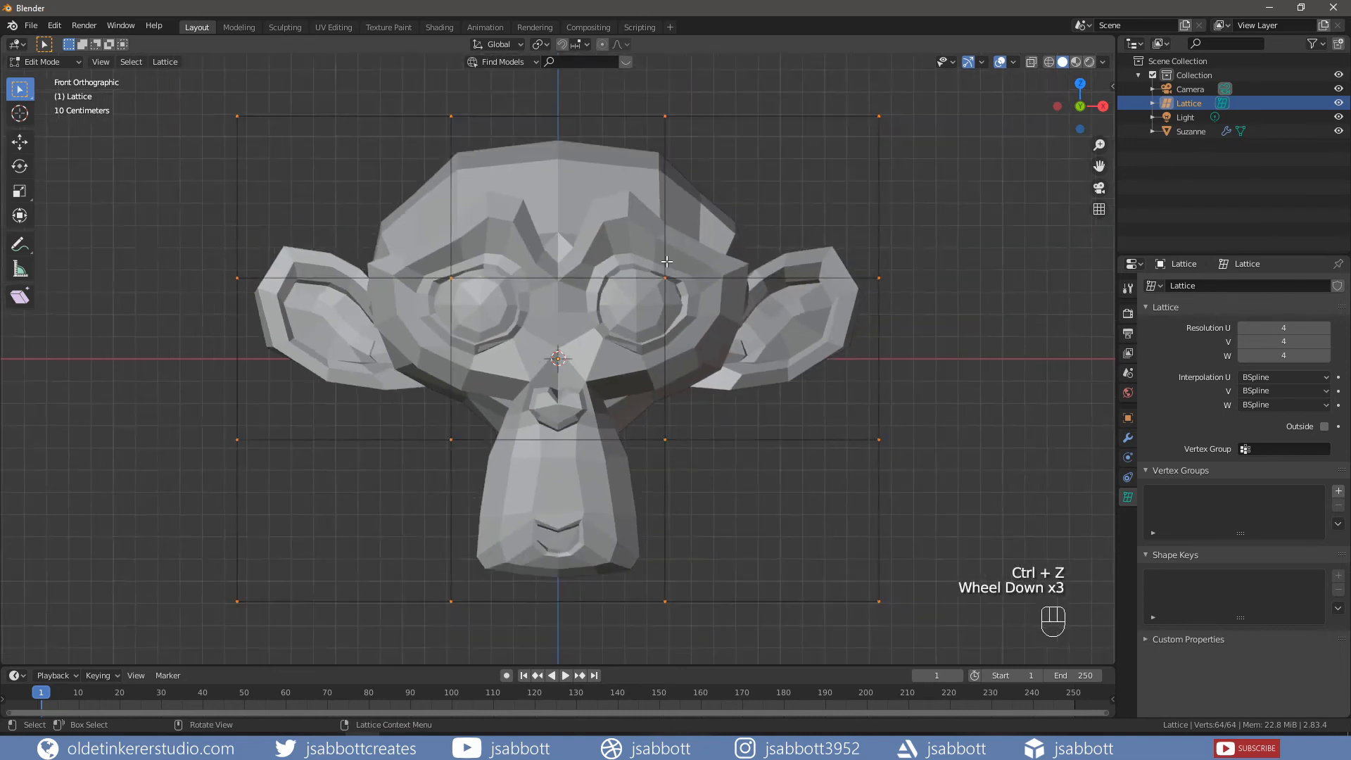
scroll(667, 261, "down", 1)
Set the lattice's interpolation type to Linear in U, V and W.
left_click(1257, 380)
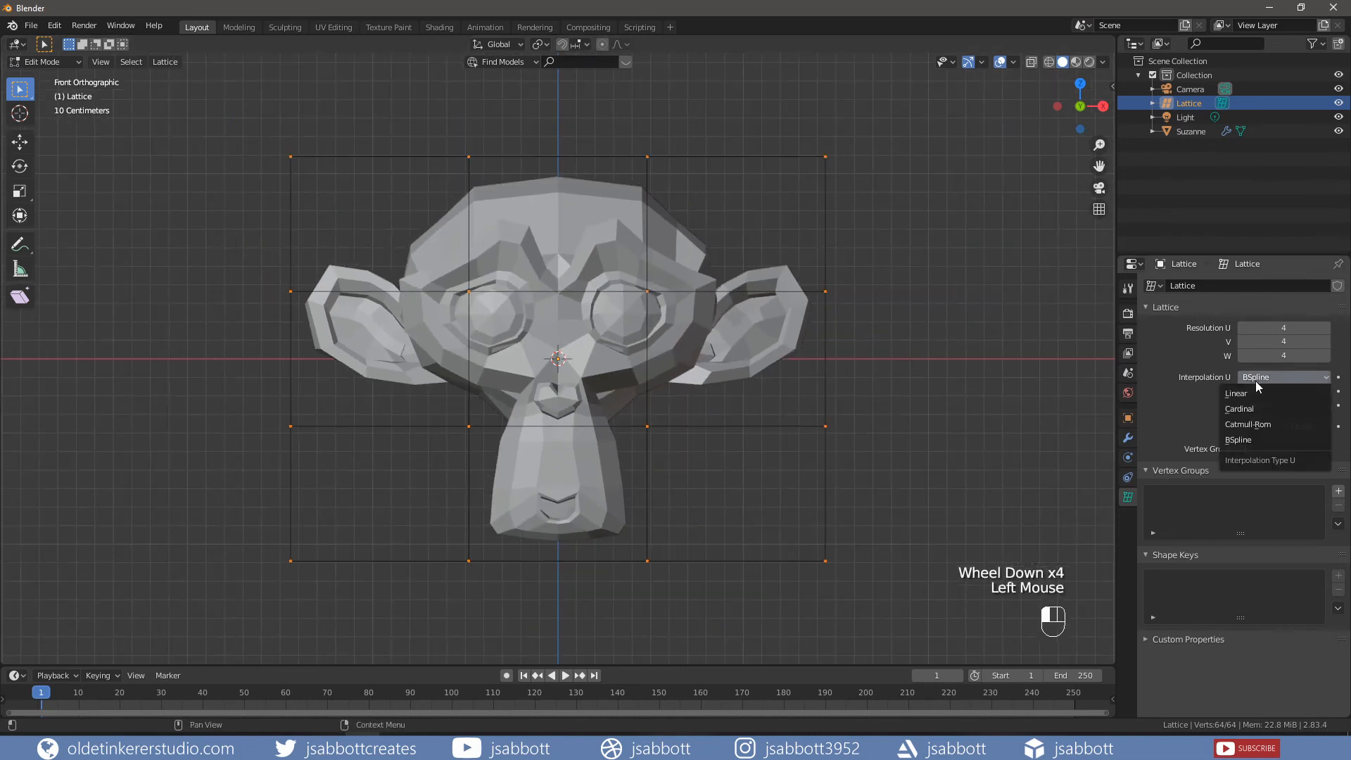
left_click(1256, 393)
left_click(1260, 391)
left_click(1264, 408)
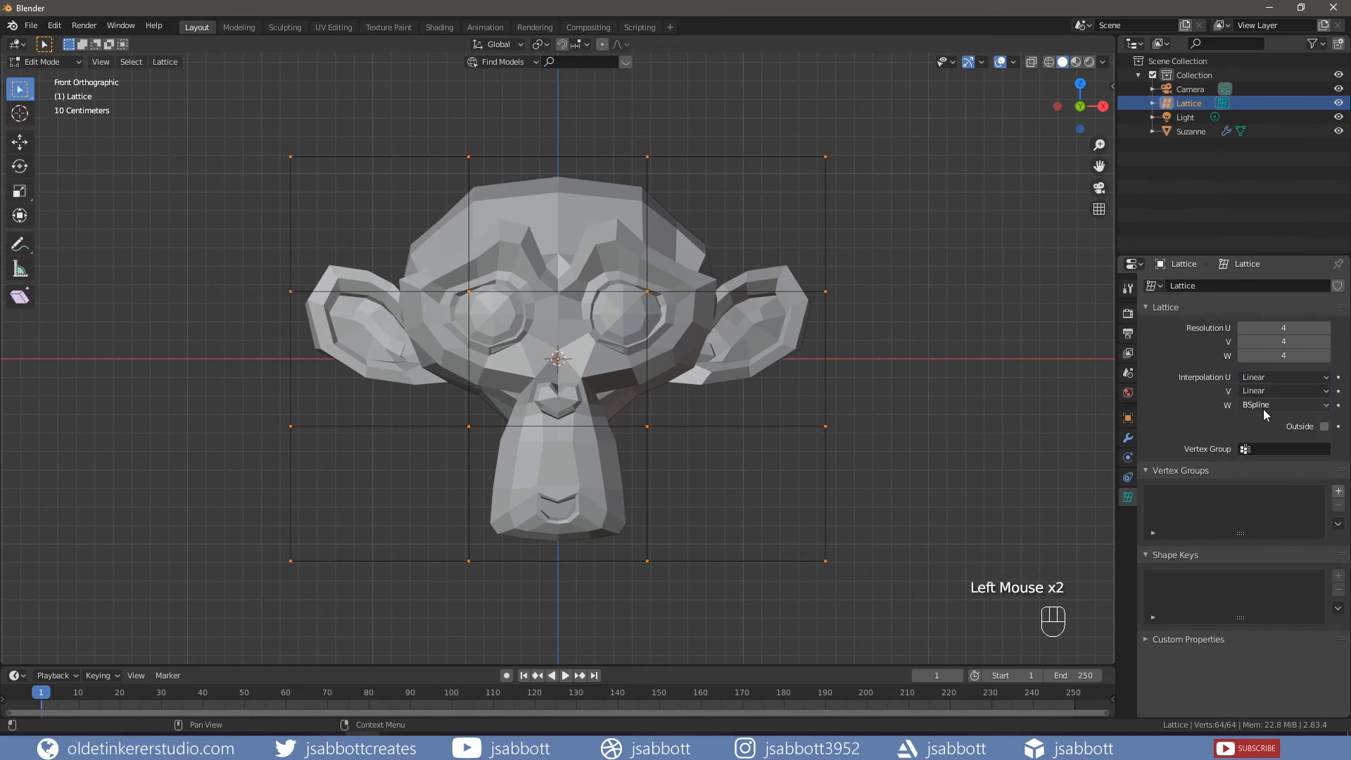
left_click(1264, 407)
left_click(1264, 423)
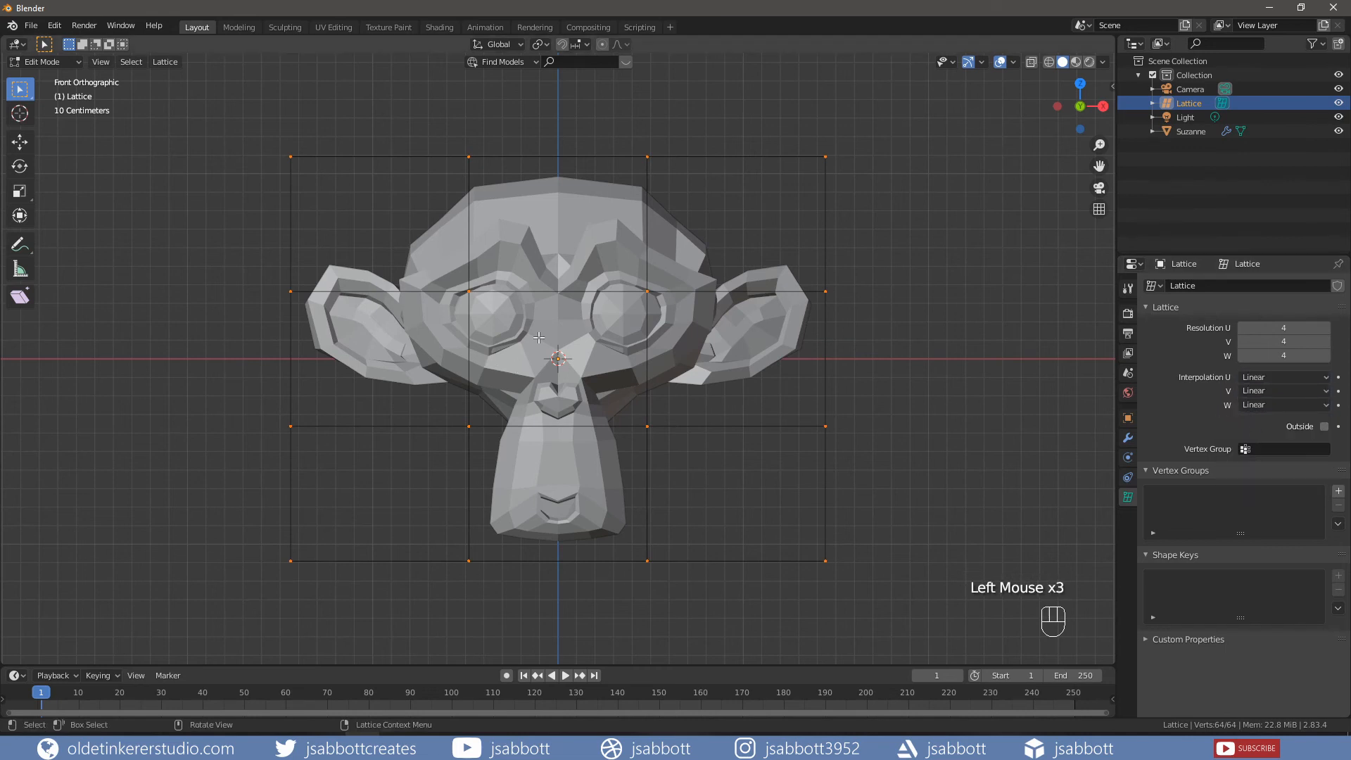
Test the Linear deformation by scaling all lattice points nearly flat along the global Z axis, and undo the scaling.
key("s")
key("z")
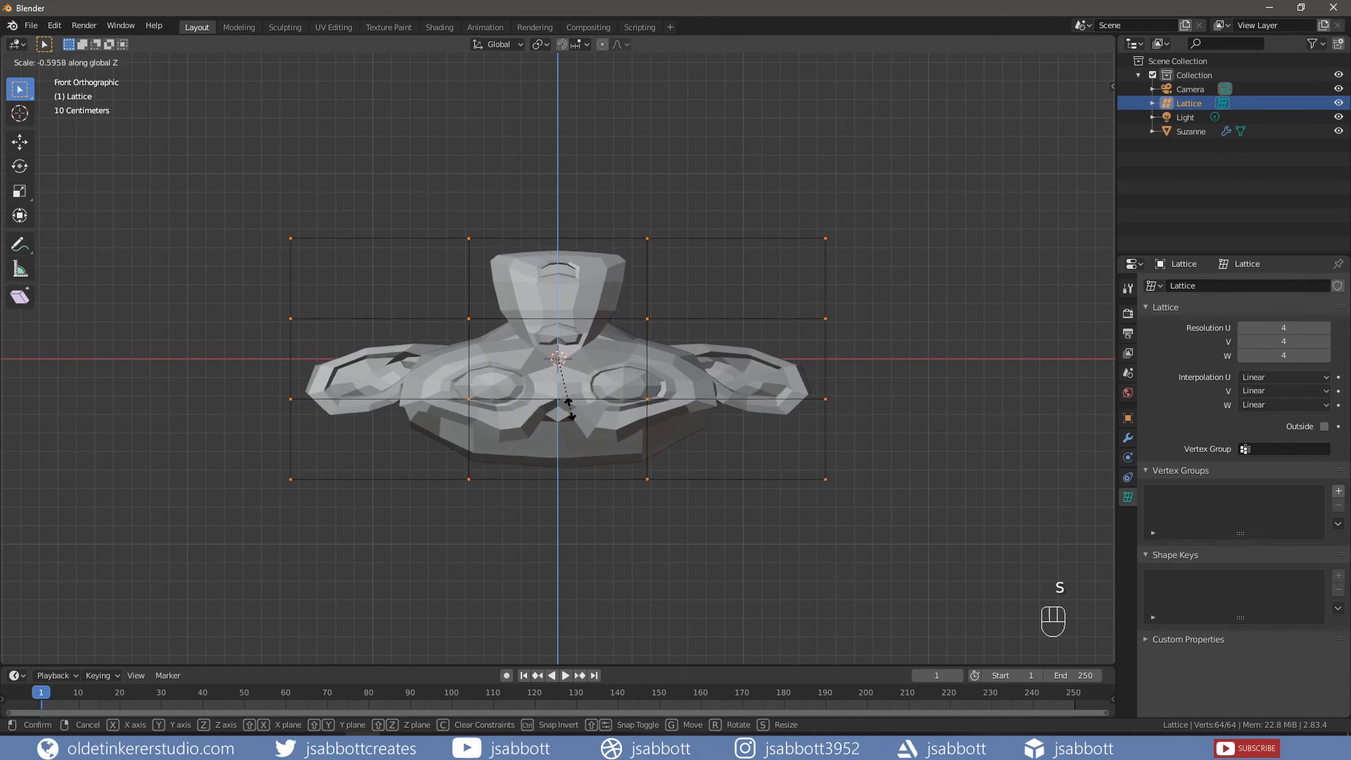
left_click(543, 359)
scroll(614, 274, "up", 5)
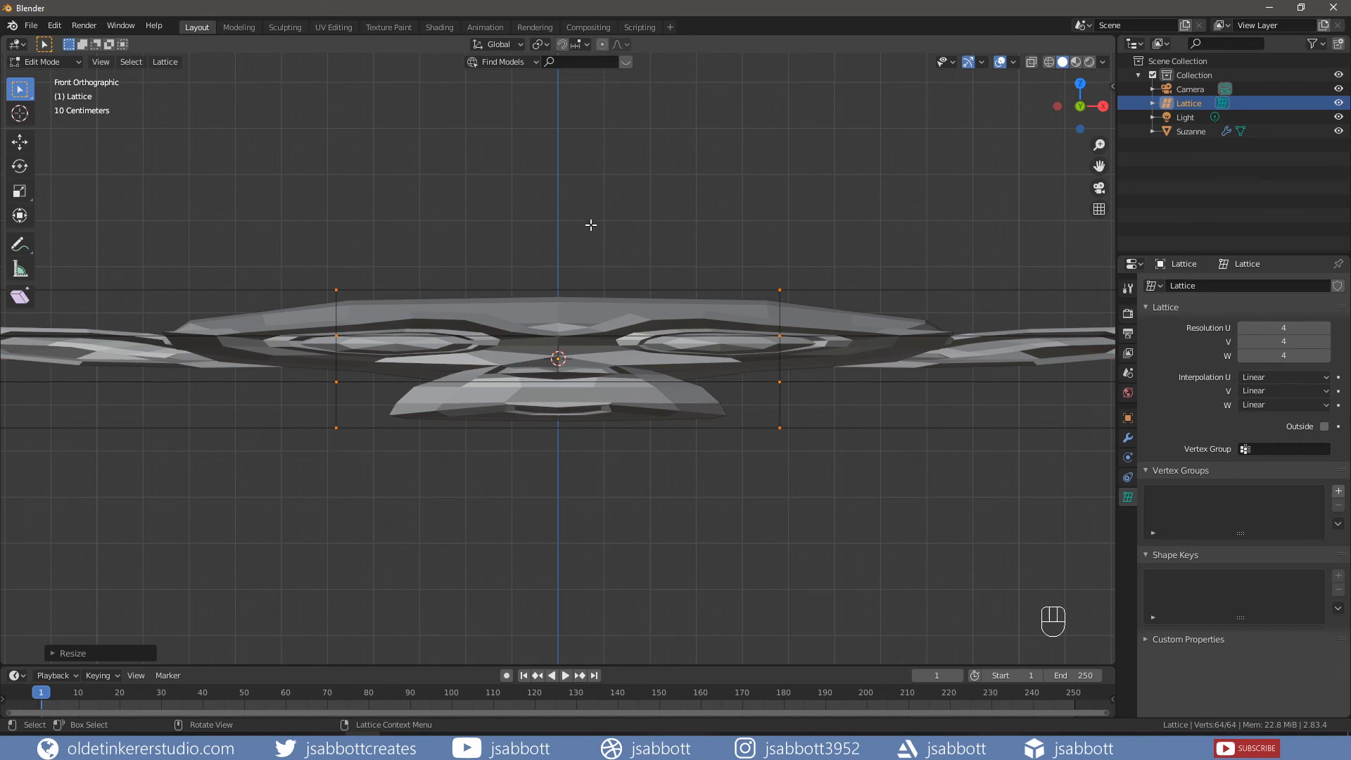
key("ctrl+z")
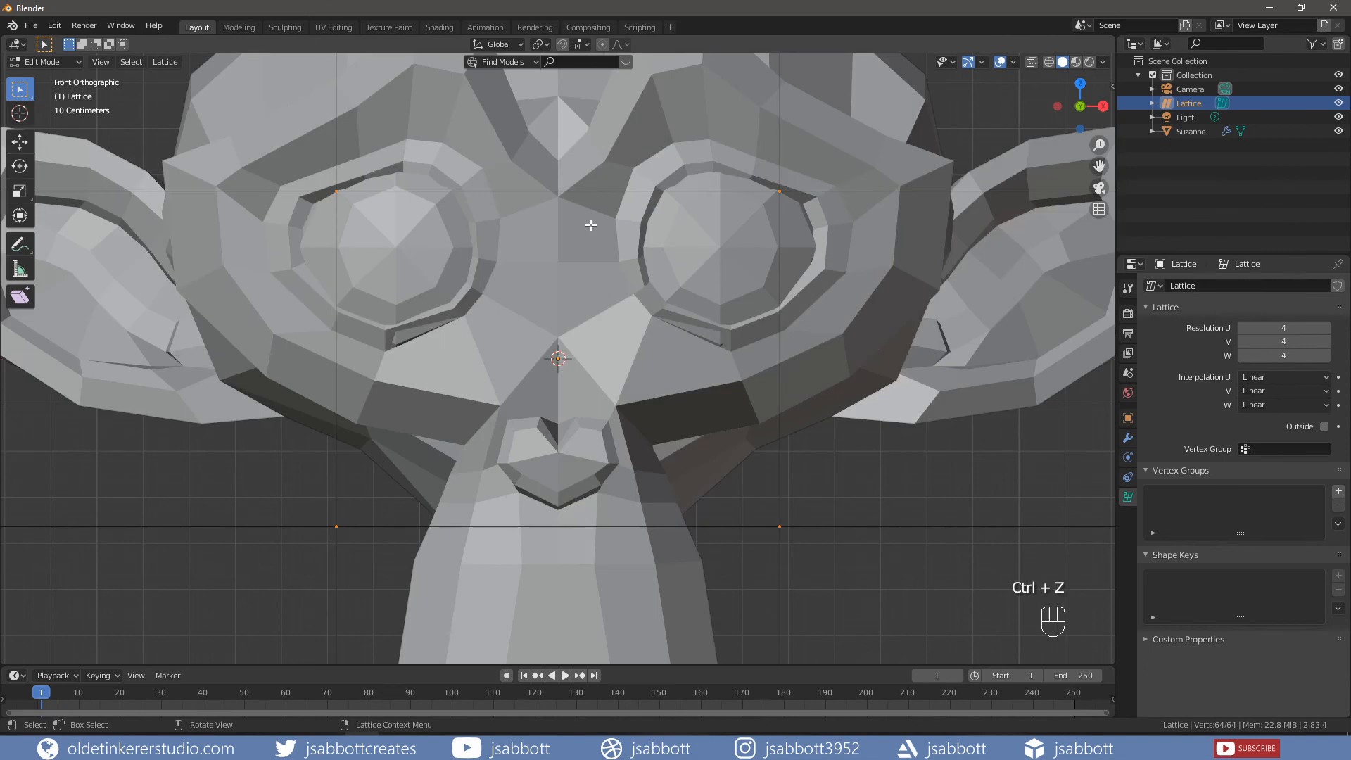
scroll(590, 225, "down", 5)
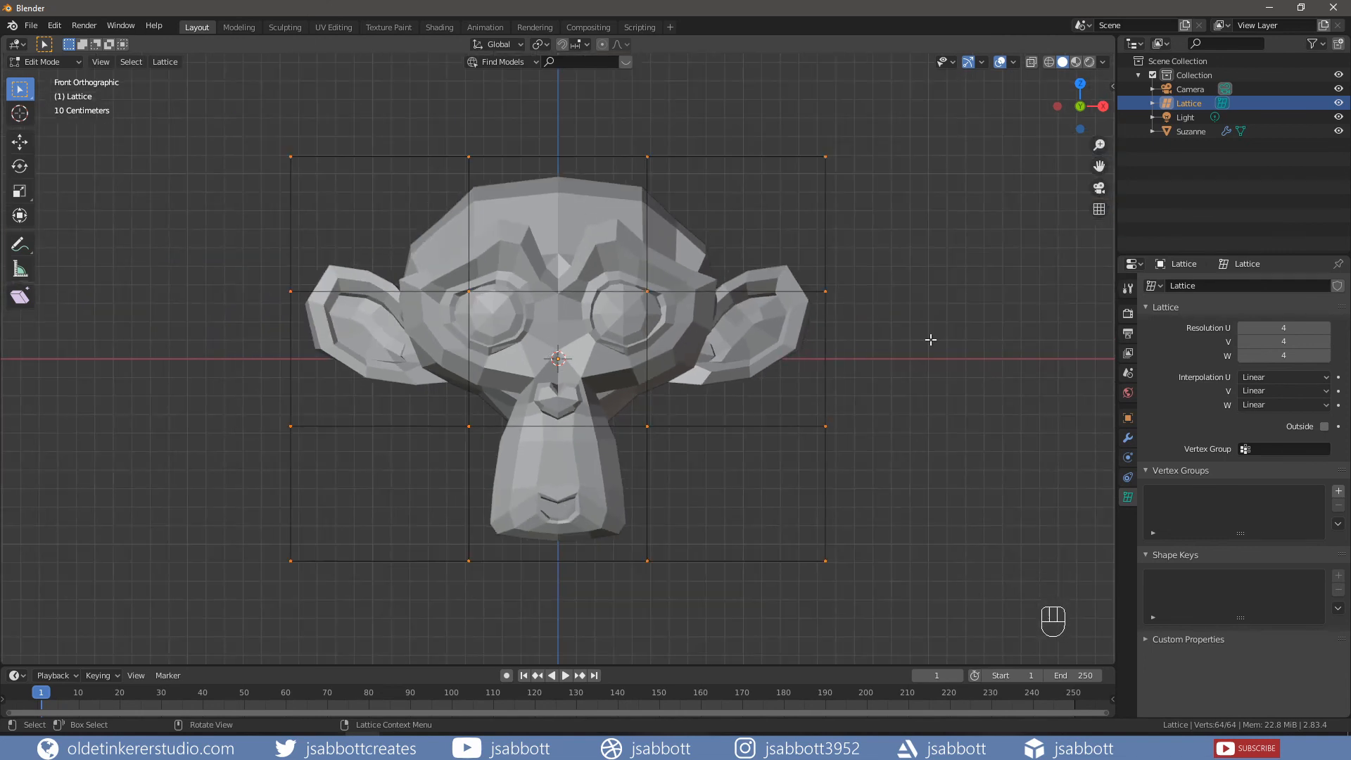